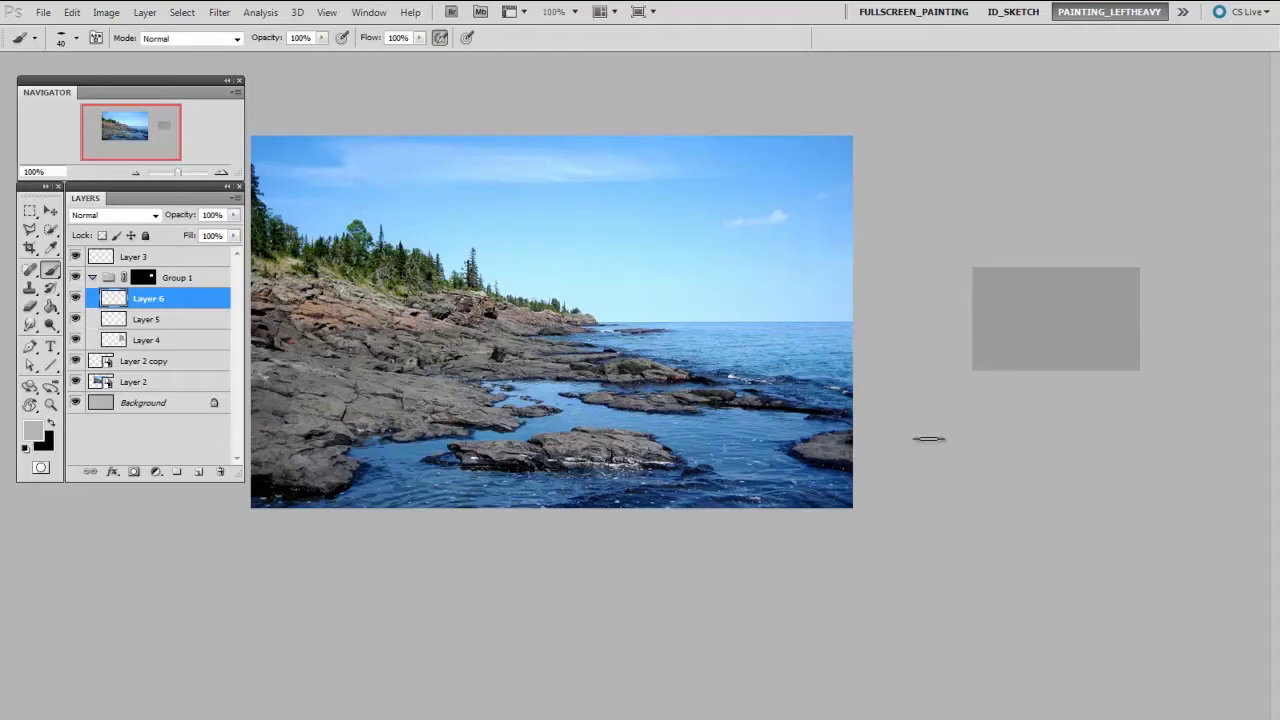
Set the foreground colour to sky blue #64abf4.
{"action": "key", "text": "n"}
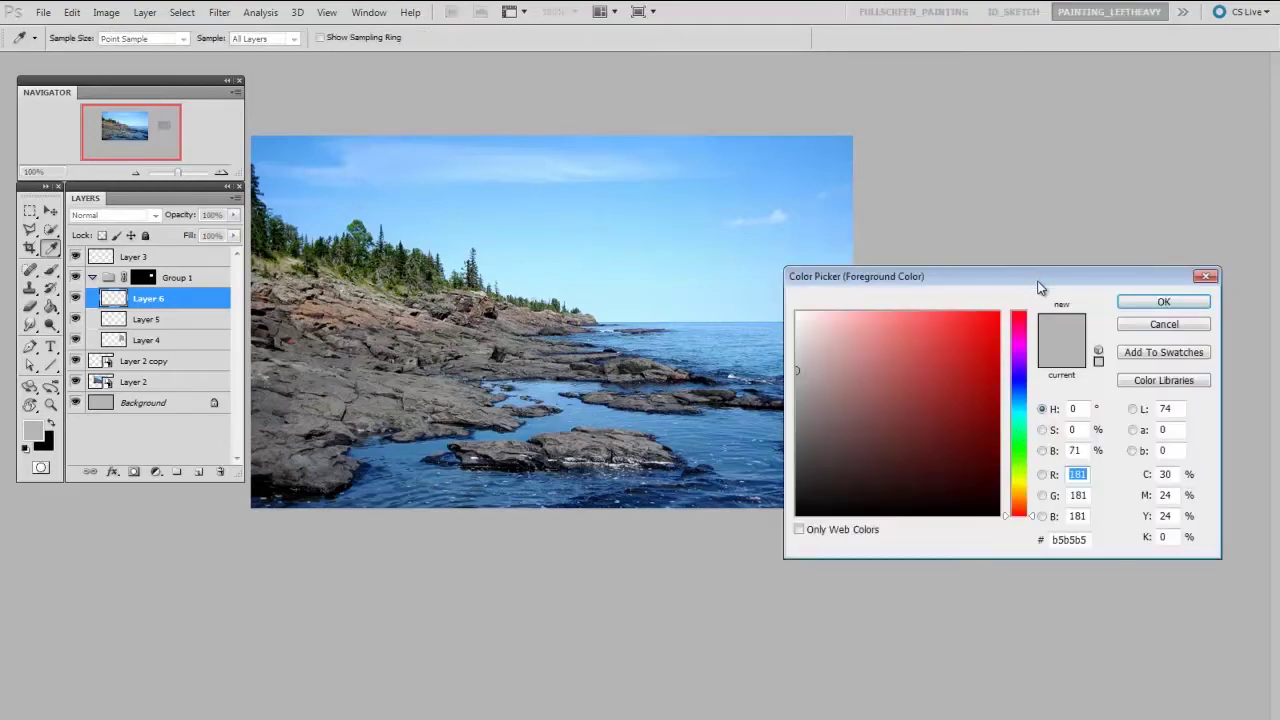
{"action": "left_click_drag", "start_coordinate": [1037, 283], "coordinate": [1036, 277]}
{"action": "left_click", "coordinate": [1013, 379]}
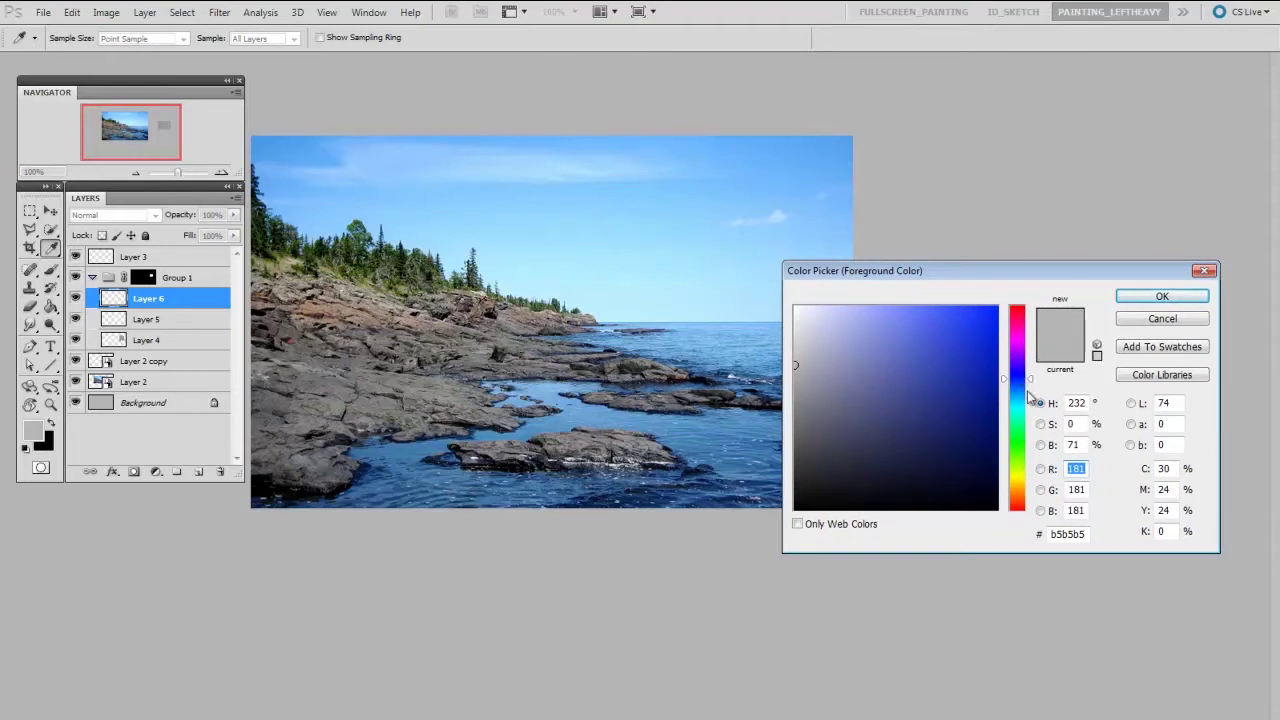
{"action": "left_click", "coordinate": [1029, 395]}
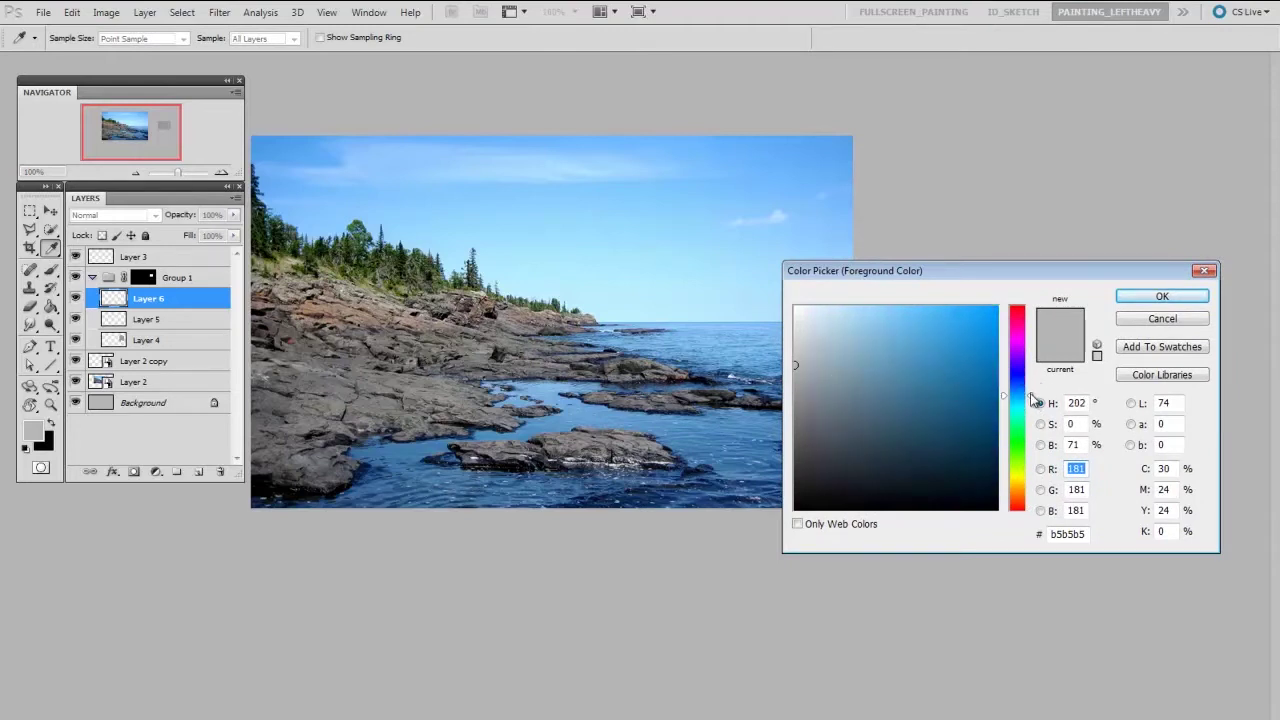
{"action": "left_click", "coordinate": [1029, 385]}
{"action": "left_click", "coordinate": [882, 309]}
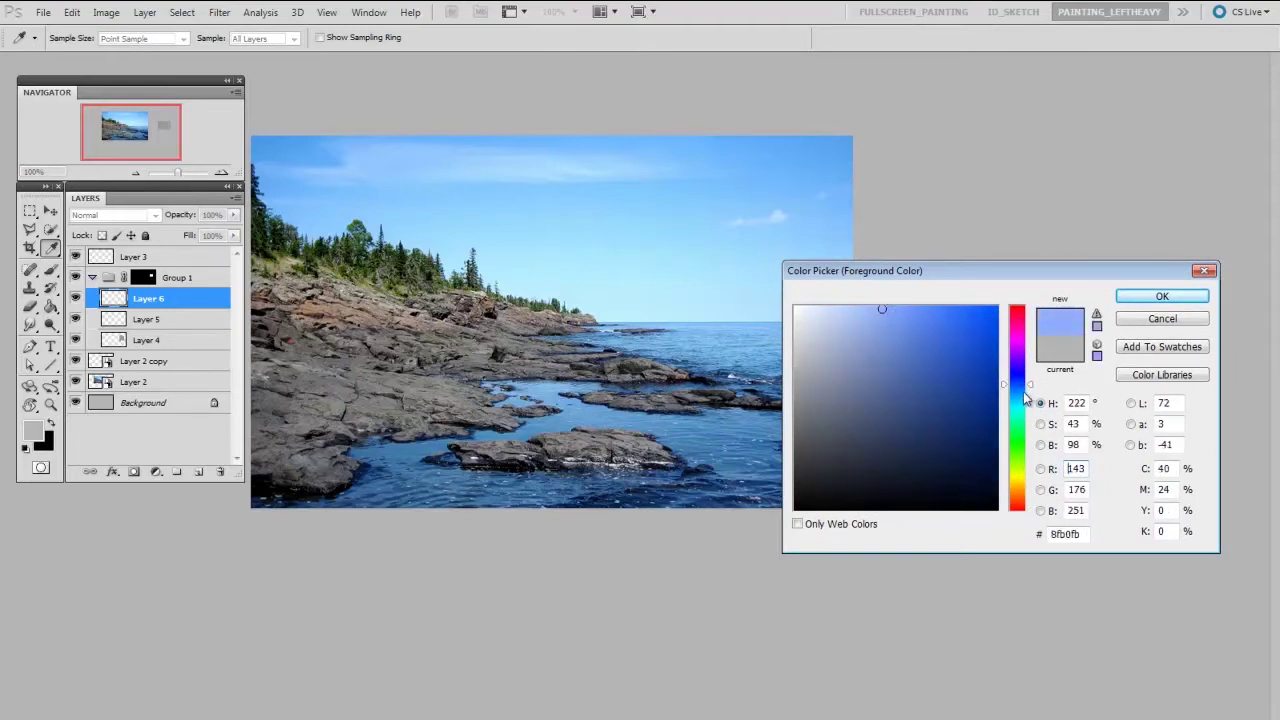
{"action": "left_click", "coordinate": [1026, 398]}
{"action": "left_click", "coordinate": [1029, 392]}
{"action": "left_click", "coordinate": [920, 320]}
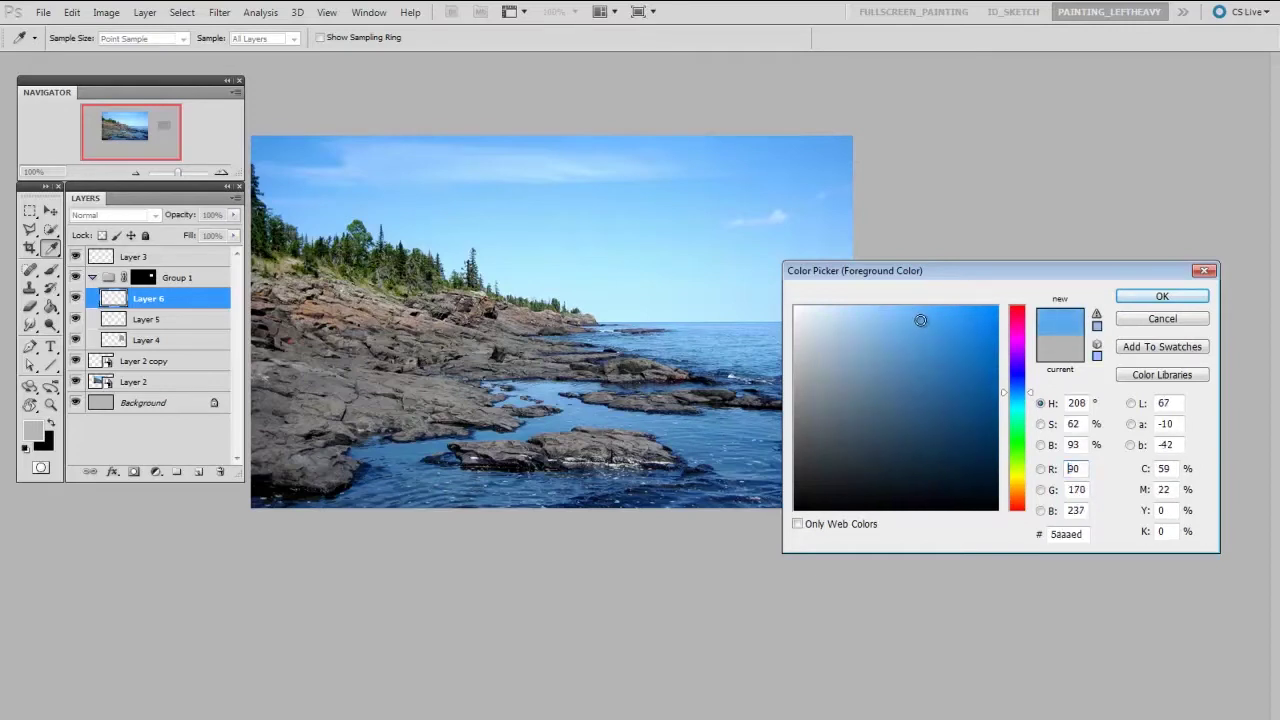
{"action": "left_click_drag", "start_coordinate": [920, 320], "coordinate": [928, 317]}
{"action": "left_click_drag", "start_coordinate": [1035, 400], "coordinate": [1035, 391]}
{"action": "left_click", "coordinate": [913, 317]}
{"action": "left_click_drag", "start_coordinate": [913, 317], "coordinate": [914, 313]}
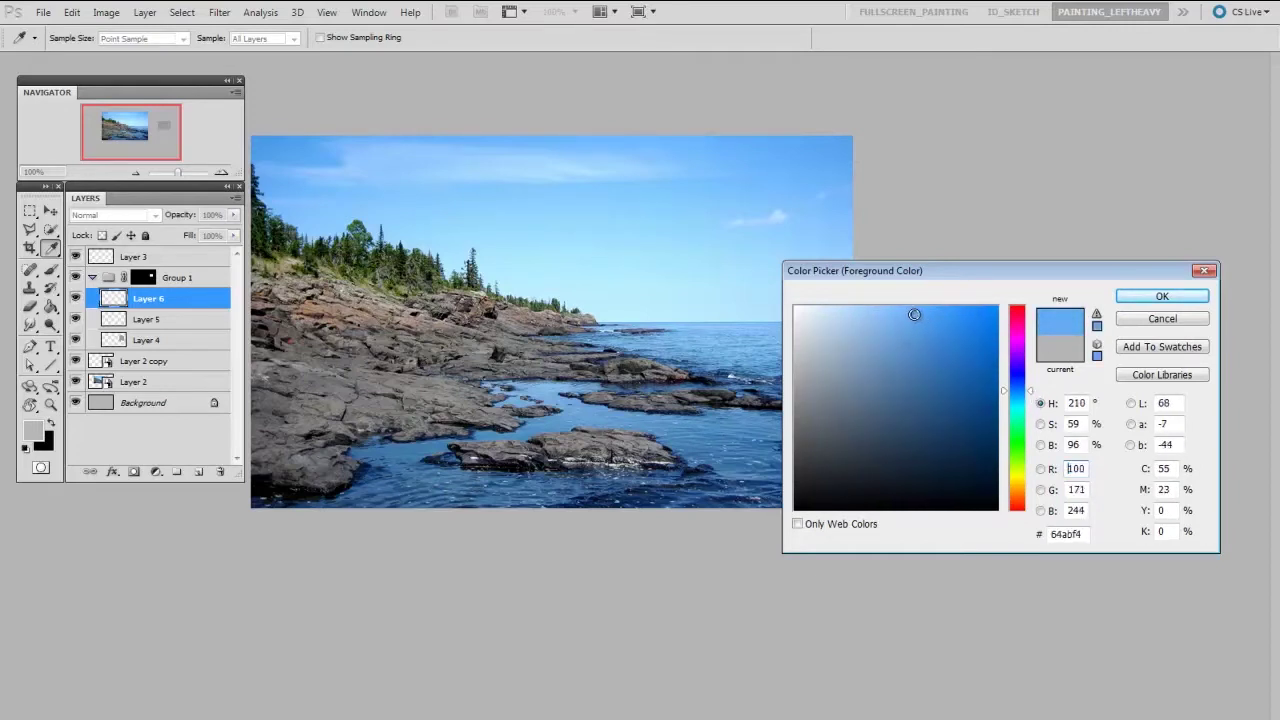
{"action": "left_click", "coordinate": [1146, 300]}
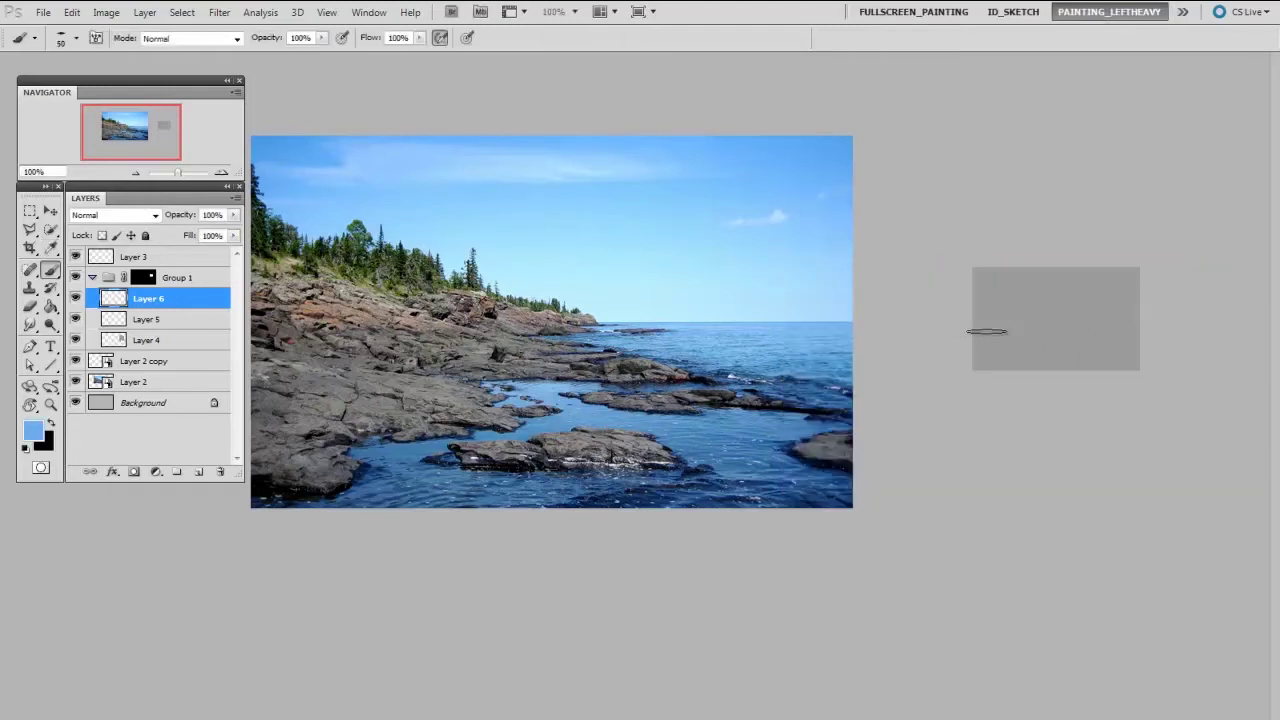
Paint broad horizontal blue strokes over the small grey thumbnail rectangle, enlarging the brush to 175 as the coverage grows.
{"action": "mouse_move", "coordinate": [985, 332]}
{"action": "left_mouse_down"}
{"action": "mouse_move", "coordinate": [1140, 335]}
{"action": "mouse_move", "coordinate": [1131, 357]}
{"action": "mouse_move", "coordinate": [1097, 365]}
{"action": "mouse_move", "coordinate": [1067, 363]}
{"action": "mouse_move", "coordinate": [1047, 330]}
{"action": "mouse_move", "coordinate": [980, 343]}
{"action": "mouse_move", "coordinate": [1112, 341]}
{"action": "mouse_move", "coordinate": [978, 335]}
{"action": "mouse_move", "coordinate": [1145, 333]}
{"action": "left_mouse_up"}
{"action": "key", "text": "bracketright"}
{"action": "key", "text": "bracketright"}
{"action": "mouse_move", "coordinate": [938, 337]}
{"action": "left_mouse_down"}
{"action": "mouse_move", "coordinate": [1154, 347]}
{"action": "mouse_move", "coordinate": [1092, 375]}
{"action": "mouse_move", "coordinate": [961, 353]}
{"action": "mouse_move", "coordinate": [1069, 334]}
{"action": "mouse_move", "coordinate": [1077, 321]}
{"action": "mouse_move", "coordinate": [1112, 342]}
{"action": "mouse_move", "coordinate": [1098, 352]}
{"action": "mouse_move", "coordinate": [1065, 274]}
{"action": "mouse_move", "coordinate": [1017, 263]}
{"action": "mouse_move", "coordinate": [990, 319]}
{"action": "mouse_move", "coordinate": [1155, 270]}
{"action": "mouse_move", "coordinate": [1105, 402]}
{"action": "mouse_move", "coordinate": [1014, 306]}
{"action": "mouse_move", "coordinate": [1165, 333]}
{"action": "left_mouse_up"}
{"action": "key", "text": "bracketright"}
{"action": "key", "text": "bracketright"}
{"action": "key", "text": "bracketright"}
{"action": "key", "text": "bracketright"}
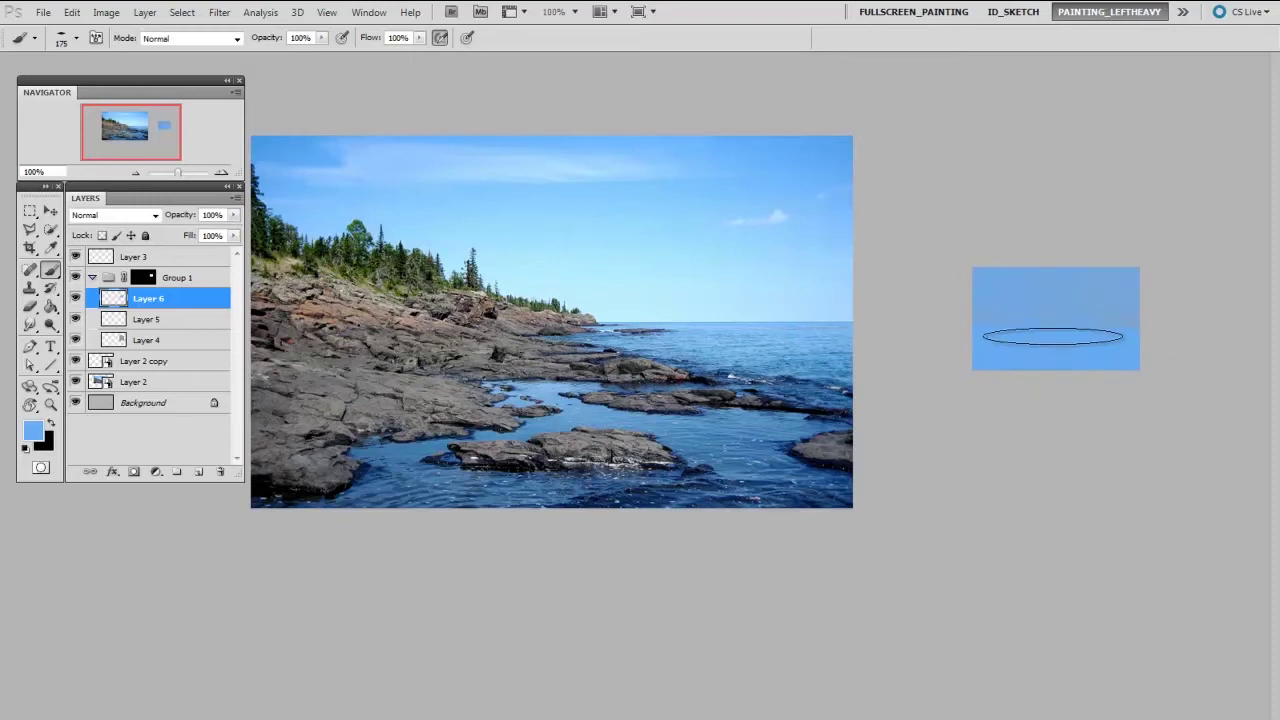
Add a new layer above the blue base and set the foreground colour to pale blue #aad7f7.
{"action": "key", "text": "ctrl+shift+alt+n"}
{"action": "key", "text": "n"}
{"action": "left_click_drag", "start_coordinate": [905, 311], "coordinate": [858, 312]}
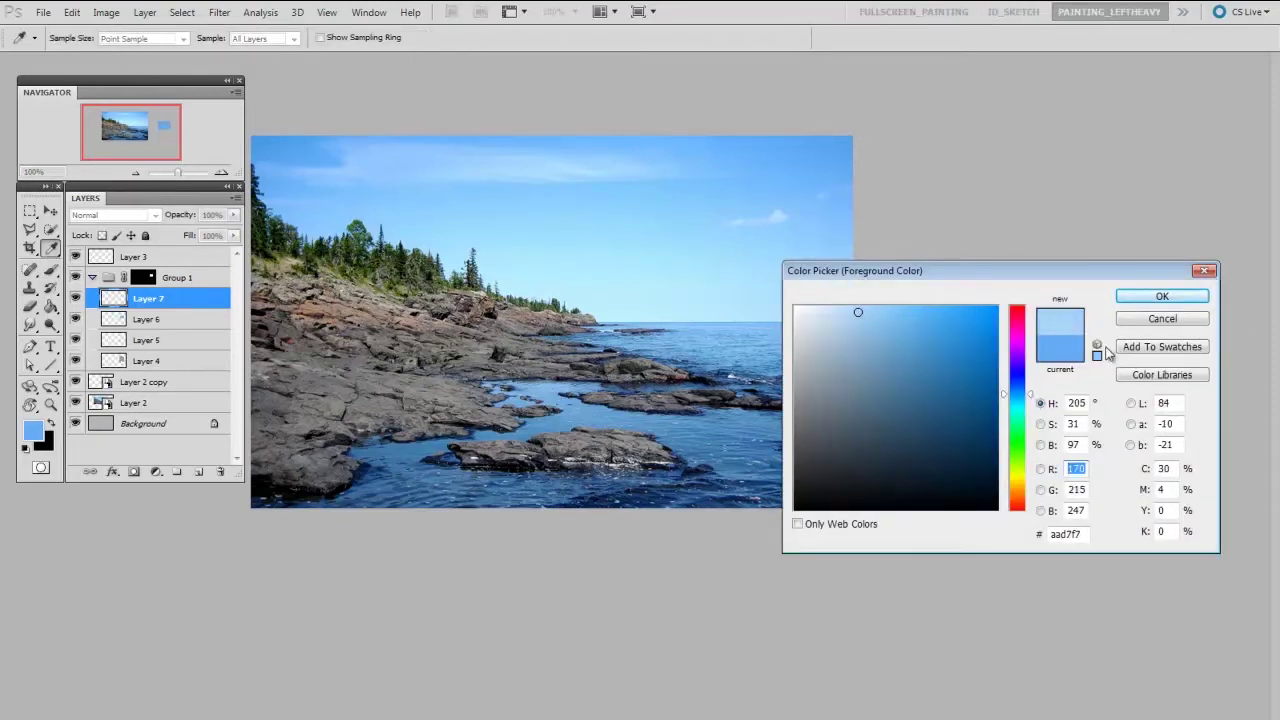
{"action": "left_click", "coordinate": [1160, 296]}
Paint a pale blue haze band across the middle of the thumbnail, just above the horizon.
{"action": "key", "text": "bracketleft"}
{"action": "key", "text": "bracketleft"}
{"action": "key", "text": "bracketleft"}
{"action": "key", "text": "bracketleft"}
{"action": "key", "text": "bracketleft"}
{"action": "key", "text": "bracketleft"}
{"action": "key", "text": "bracketleft"}
{"action": "key", "text": "bracketleft"}
{"action": "key", "text": "bracketleft"}
{"action": "key", "text": "bracketleft"}
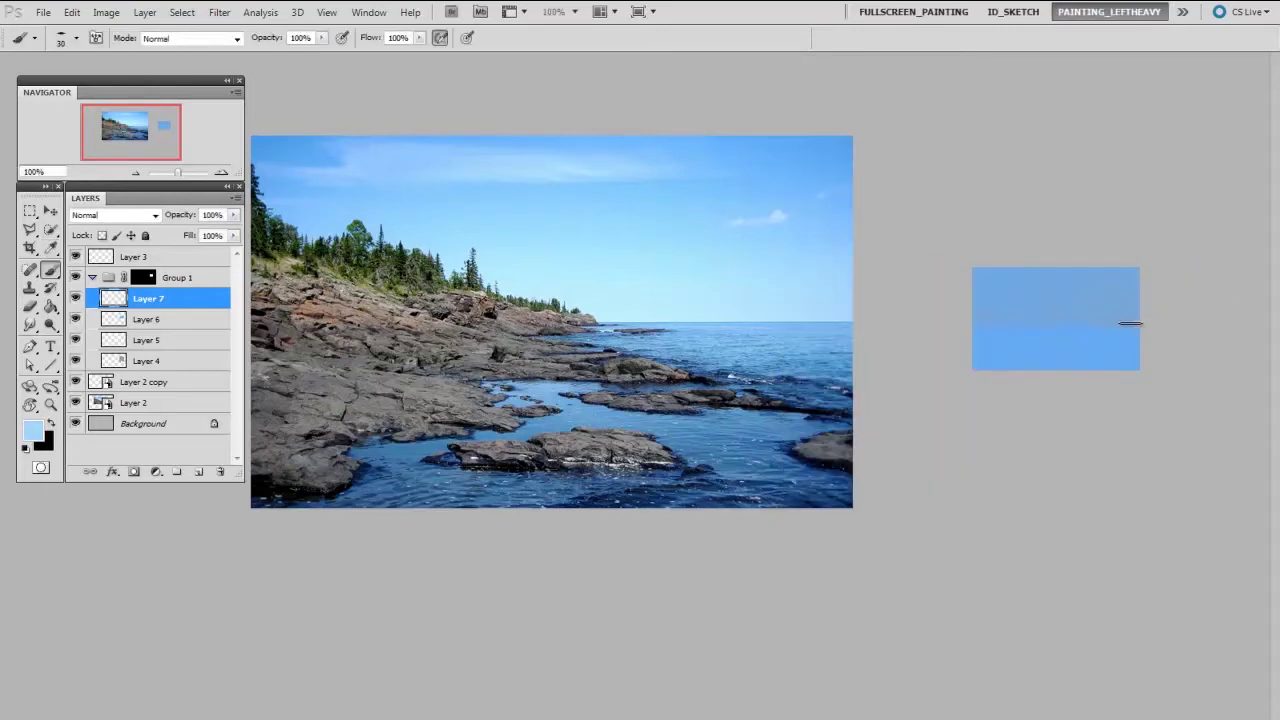
{"action": "key", "text": "bracketright"}
{"action": "key", "text": "bracketright"}
{"action": "key", "text": "bracketright"}
{"action": "key", "text": "bracketright"}
{"action": "key", "text": "bracketright"}
{"action": "mouse_move", "coordinate": [1130, 324]}
{"action": "left_mouse_down"}
{"action": "mouse_move", "coordinate": [929, 334]}
{"action": "mouse_move", "coordinate": [1122, 315]}
{"action": "mouse_move", "coordinate": [1025, 318]}
{"action": "mouse_move", "coordinate": [1097, 298]}
{"action": "mouse_move", "coordinate": [1038, 328]}
{"action": "mouse_move", "coordinate": [1051, 323]}
{"action": "mouse_move", "coordinate": [1010, 331]}
{"action": "left_mouse_up"}
{"action": "key", "text": "bracketright"}
{"action": "key", "text": "bracketright"}
{"action": "key", "text": "bracketright"}
{"action": "key", "text": "bracketright"}
{"action": "key", "text": "bracketright"}
{"action": "key", "text": "bracketright"}
{"action": "key", "text": "bracketright"}
Erase along the lower edge of the haze band with a small eraser to form a straight horizon line.
{"action": "key", "text": "e"}
{"action": "key", "text": "bracketleft"}
{"action": "key", "text": "bracketleft"}
{"action": "key", "text": "bracketleft"}
{"action": "key", "text": "bracketleft"}
{"action": "key", "text": "bracketleft"}
{"action": "key", "text": "bracketleft"}
{"action": "left_click_drag", "start_coordinate": [1123, 335], "coordinate": [974, 334]}
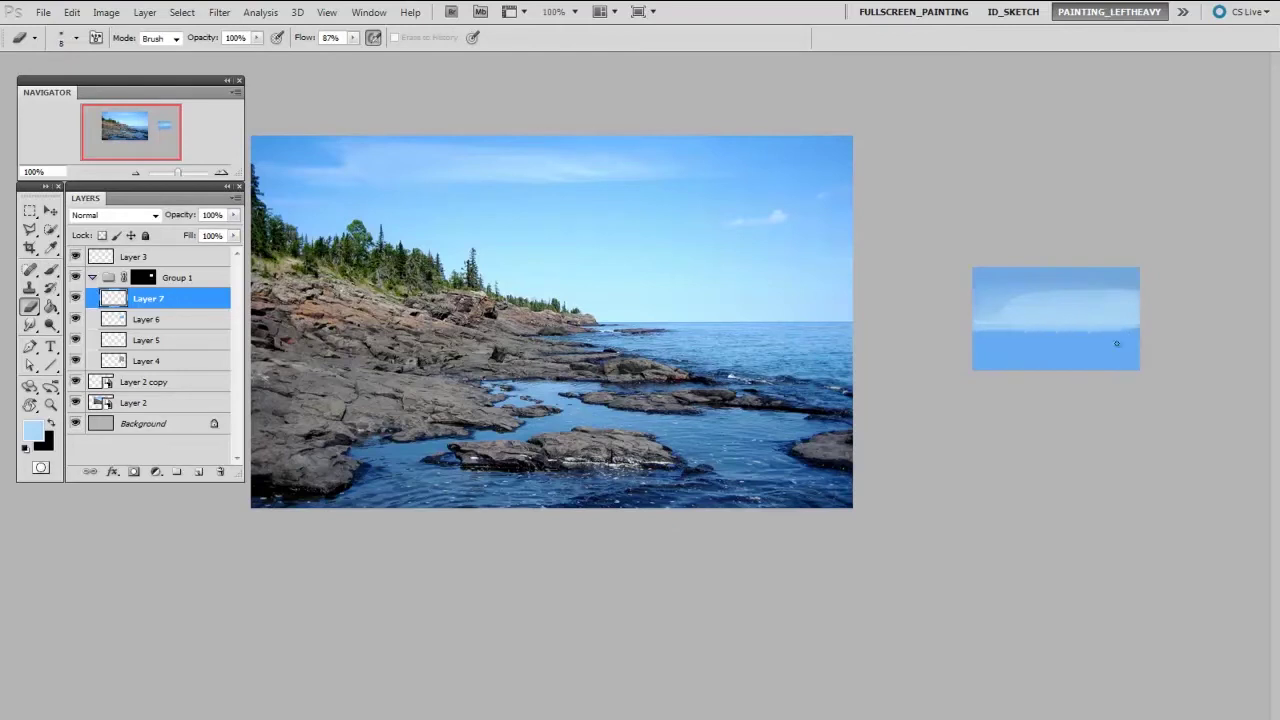
{"action": "left_click_drag", "start_coordinate": [1152, 335], "coordinate": [1083, 334]}
Fade the haze in the upper and left parts of the thumbnail's sky with a soft eraser of size 125.
{"action": "key", "text": "bracketright"}
{"action": "key", "text": "bracketright"}
{"action": "key", "text": "bracketright"}
{"action": "key", "text": "bracketright"}
{"action": "key", "text": "bracketright"}
{"action": "key", "text": "bracketright"}
{"action": "key", "text": "bracketright"}
{"action": "key", "text": "bracketright"}
{"action": "key", "text": "bracketright"}
{"action": "key", "text": "bracketright"}
{"action": "key", "text": "bracketright"}
{"action": "mouse_move", "coordinate": [980, 276]}
{"action": "left_mouse_down"}
{"action": "mouse_move", "coordinate": [1067, 272]}
{"action": "mouse_move", "coordinate": [960, 280]}
{"action": "mouse_move", "coordinate": [1022, 277]}
{"action": "left_mouse_up"}
{"action": "left_click_drag", "start_coordinate": [1008, 344], "coordinate": [1099, 322]}
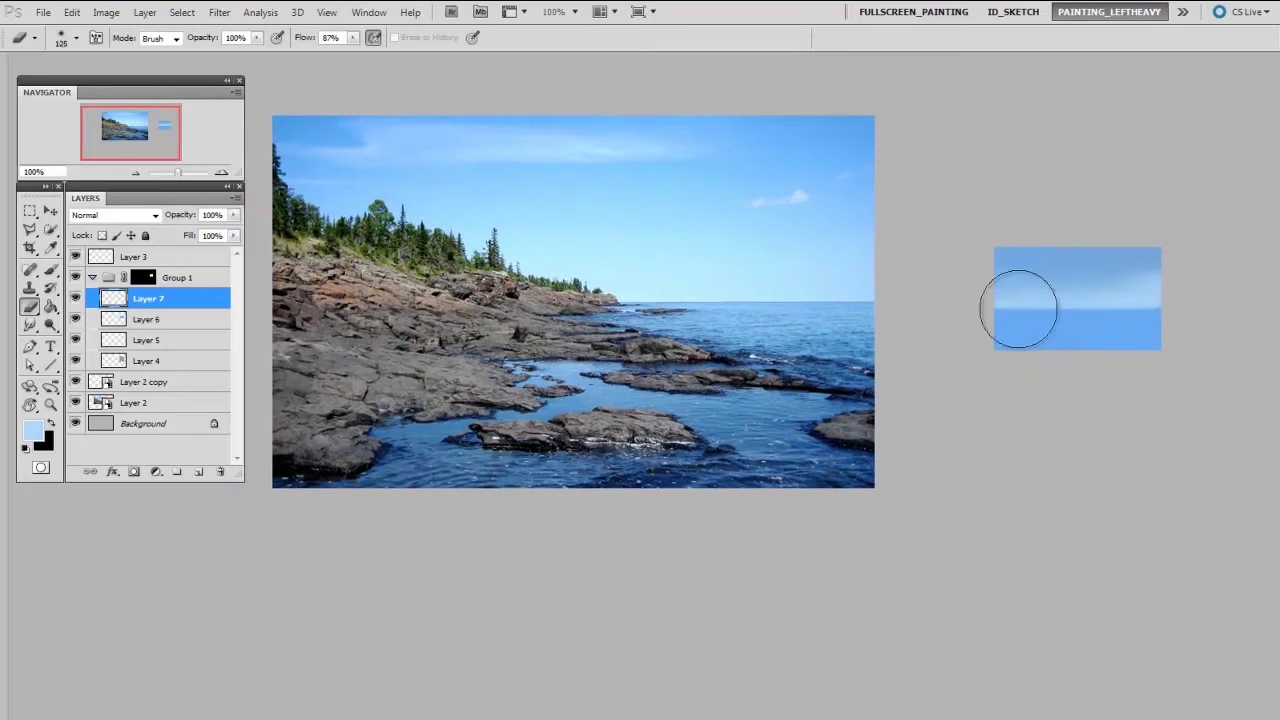
Add two new layers above the haze and set the foreground colour to slate grey #5c6b78.
{"action": "key", "text": "ctrl+shift+alt+n"}
{"action": "key", "text": "b"}
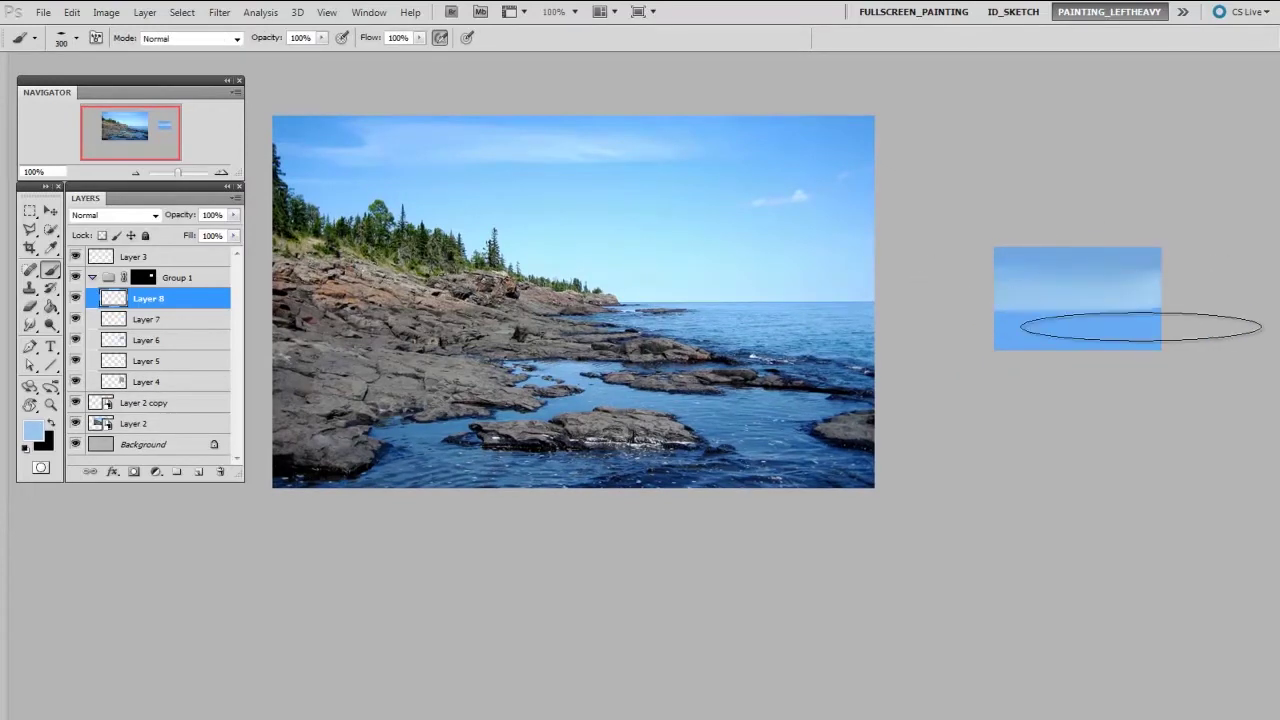
{"action": "key", "text": "ctrl+shift+alt+n"}
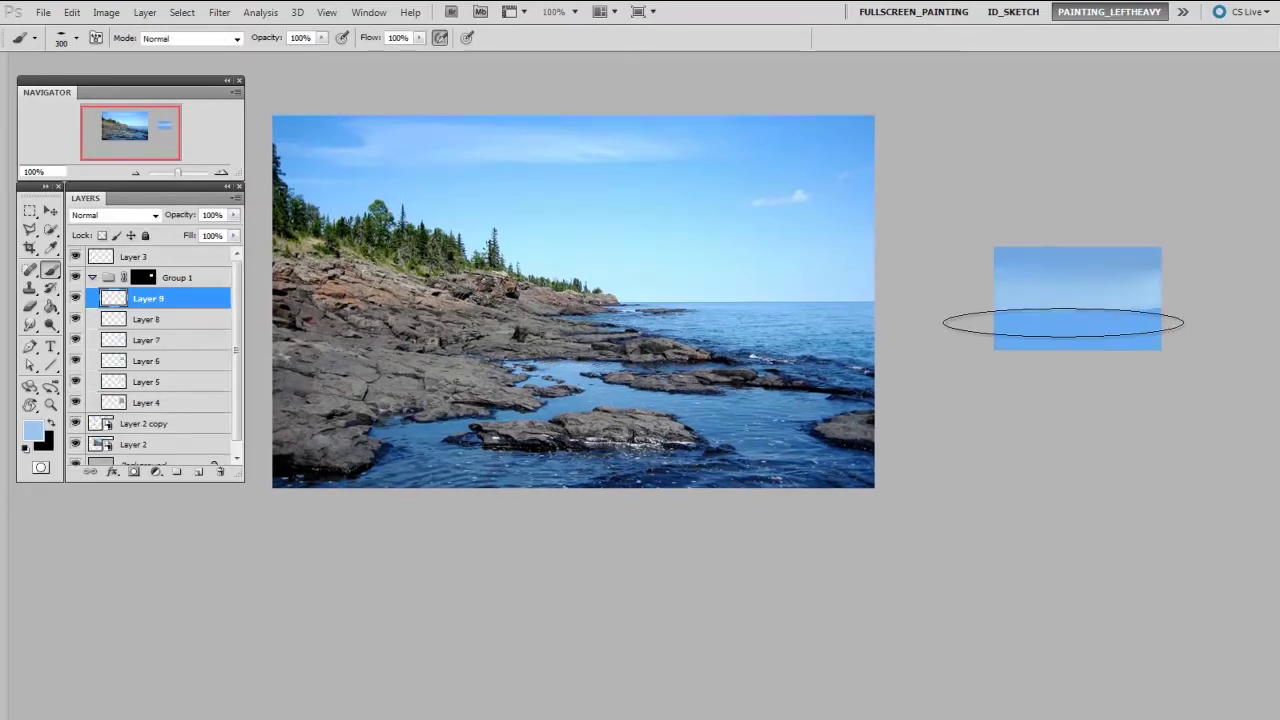
{"action": "key", "text": "n"}
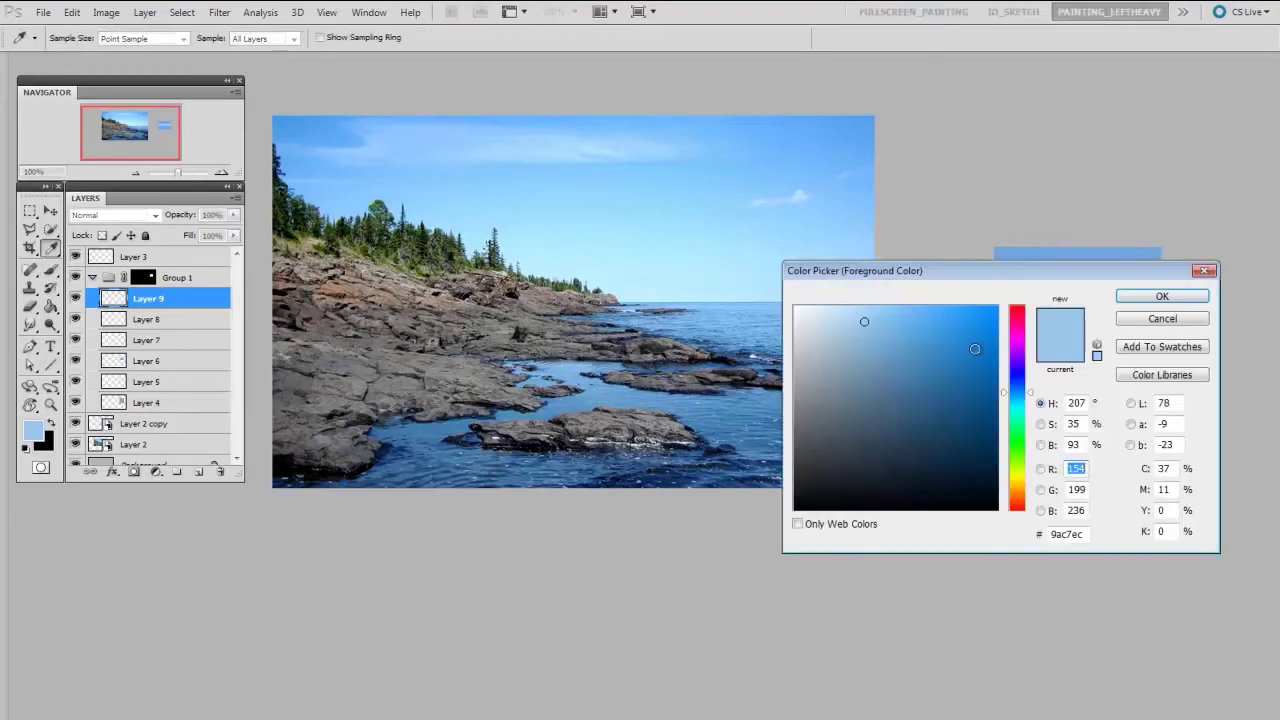
{"action": "mouse_move", "coordinate": [872, 331]}
{"action": "left_mouse_down"}
{"action": "mouse_move", "coordinate": [811, 385]}
{"action": "mouse_move", "coordinate": [843, 397]}
{"action": "mouse_move", "coordinate": [840, 414]}
{"action": "left_mouse_up"}
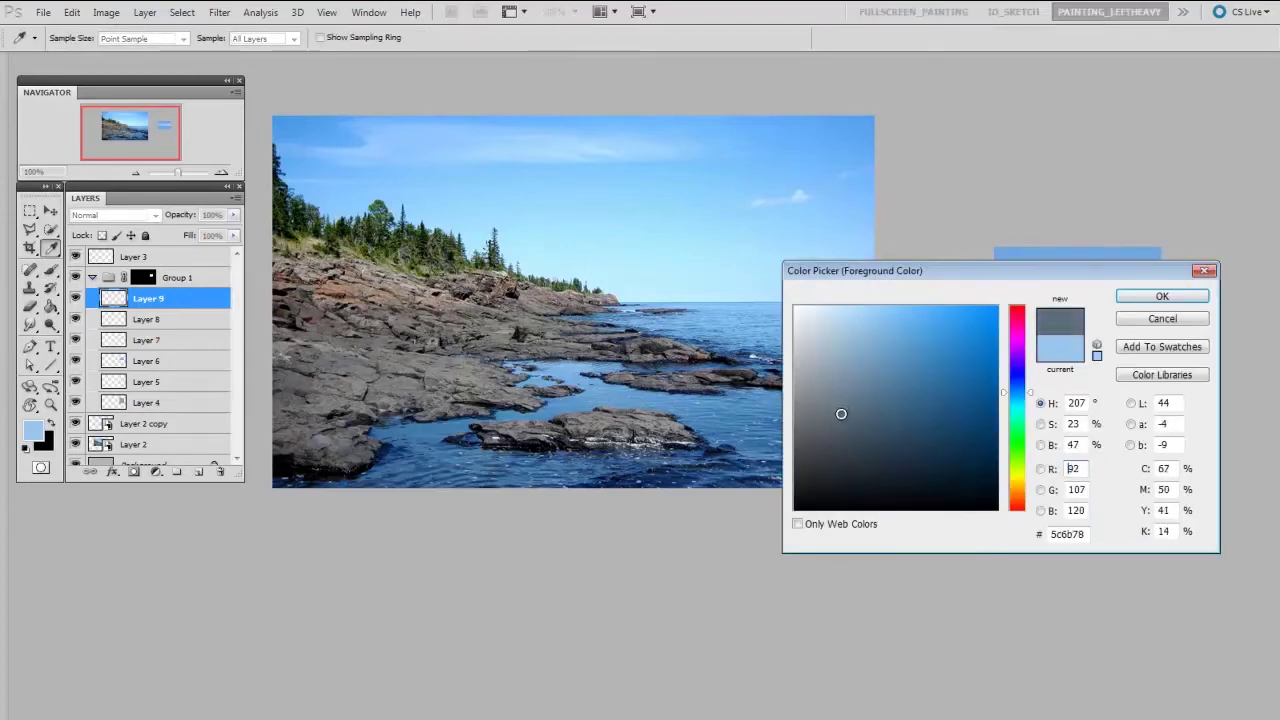
{"action": "left_click", "coordinate": [1162, 296]}
Block in the slate-grey rocky shore on the left side of the thumbnail below the horizon.
{"action": "key", "text": "bracketleft"}
{"action": "key", "text": "bracketleft"}
{"action": "key", "text": "bracketleft"}
{"action": "key", "text": "bracketleft"}
{"action": "key", "text": "bracketleft"}
{"action": "key", "text": "bracketleft"}
{"action": "key", "text": "bracketleft"}
{"action": "key", "text": "bracketleft"}
{"action": "key", "text": "bracketleft"}
{"action": "mouse_move", "coordinate": [1023, 320]}
{"action": "left_mouse_down"}
{"action": "mouse_move", "coordinate": [1012, 318]}
{"action": "mouse_move", "coordinate": [1062, 318]}
{"action": "mouse_move", "coordinate": [977, 337]}
{"action": "mouse_move", "coordinate": [1113, 328]}
{"action": "mouse_move", "coordinate": [1039, 319]}
{"action": "left_mouse_up"}
{"action": "key", "text": "bracketleft"}
{"action": "key", "text": "bracketright"}
{"action": "key", "text": "bracketright"}
{"action": "key", "text": "bracketright"}
{"action": "key", "text": "bracketright"}
Paint small flat grey rocks in the water to the right of the shore, reducing the brush to size 20.
{"action": "key", "text": "bracketleft"}
{"action": "key", "text": "bracketleft"}
{"action": "key", "text": "bracketleft"}
{"action": "left_click_drag", "start_coordinate": [1150, 326], "coordinate": [1103, 310]}
{"action": "key", "text": "bracketleft"}
{"action": "key", "text": "bracketleft"}
{"action": "key", "text": "bracketleft"}
{"action": "key", "text": "bracketleft"}
{"action": "key", "text": "bracketleft"}
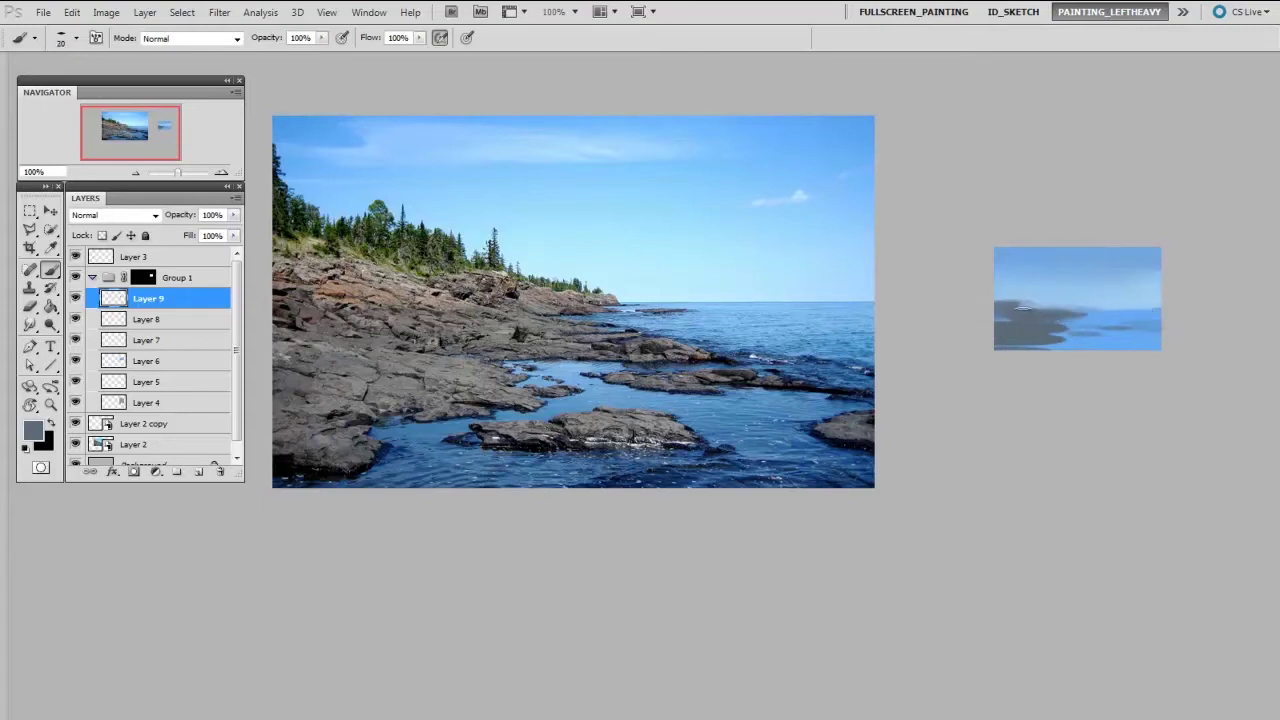
Reshape the top of the distant shore with sampled sky blue and rock grey, extending it along the horizon with a larger brush.
{"action": "left_click", "coordinate": [1085, 299], "text": "alt"}
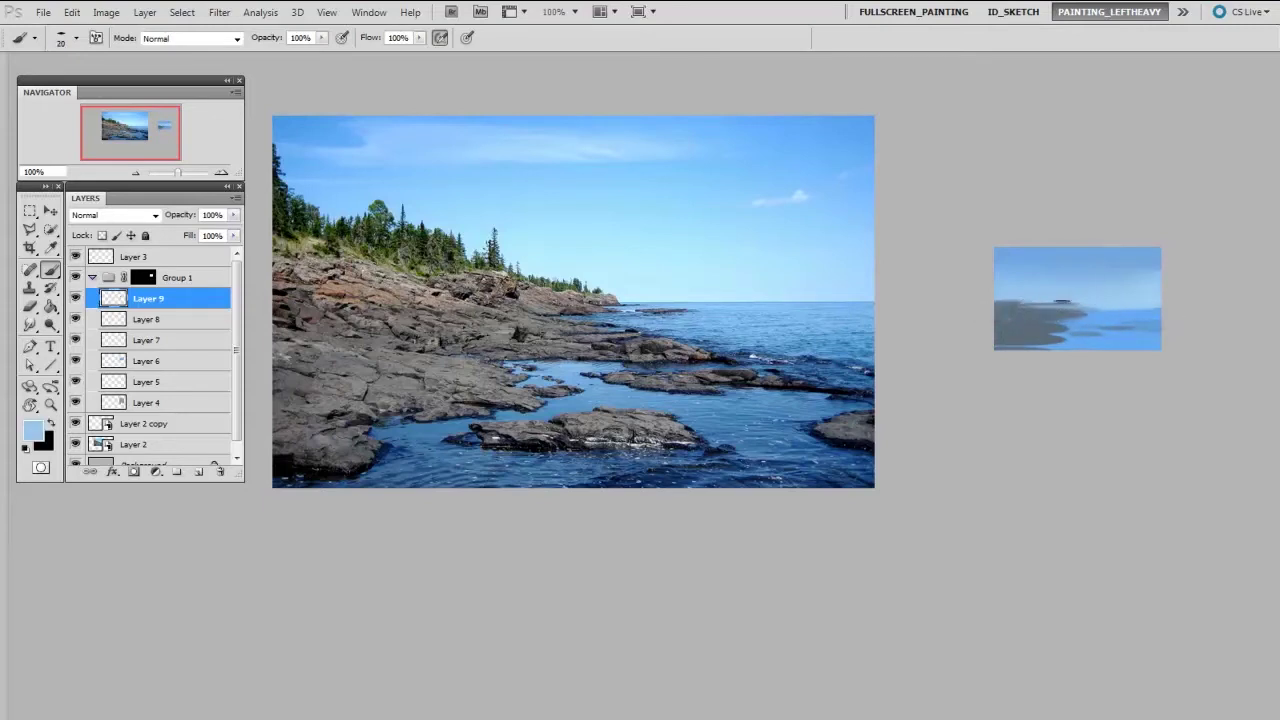
{"action": "left_click", "coordinate": [1031, 304], "text": "alt"}
{"action": "key", "text": "bracketright"}
{"action": "key", "text": "bracketright"}
{"action": "key", "text": "bracketright"}
{"action": "key", "text": "bracketright"}
{"action": "key", "text": "bracketright"}
{"action": "key", "text": "bracketright"}
{"action": "left_click_drag", "start_coordinate": [1006, 301], "coordinate": [1113, 301]}
Refine the shoreline with sampled sky and water blues, and fill the foreground rocks with sampled grey at brush size 35.
{"action": "left_click", "coordinate": [1113, 300], "text": "alt"}
{"action": "key", "text": "bracketleft"}
{"action": "key", "text": "bracketleft"}
{"action": "key", "text": "bracketleft"}
{"action": "key", "text": "bracketleft"}
{"action": "key", "text": "bracketleft"}
{"action": "key", "text": "bracketleft"}
{"action": "left_click", "coordinate": [1090, 317], "text": "alt"}
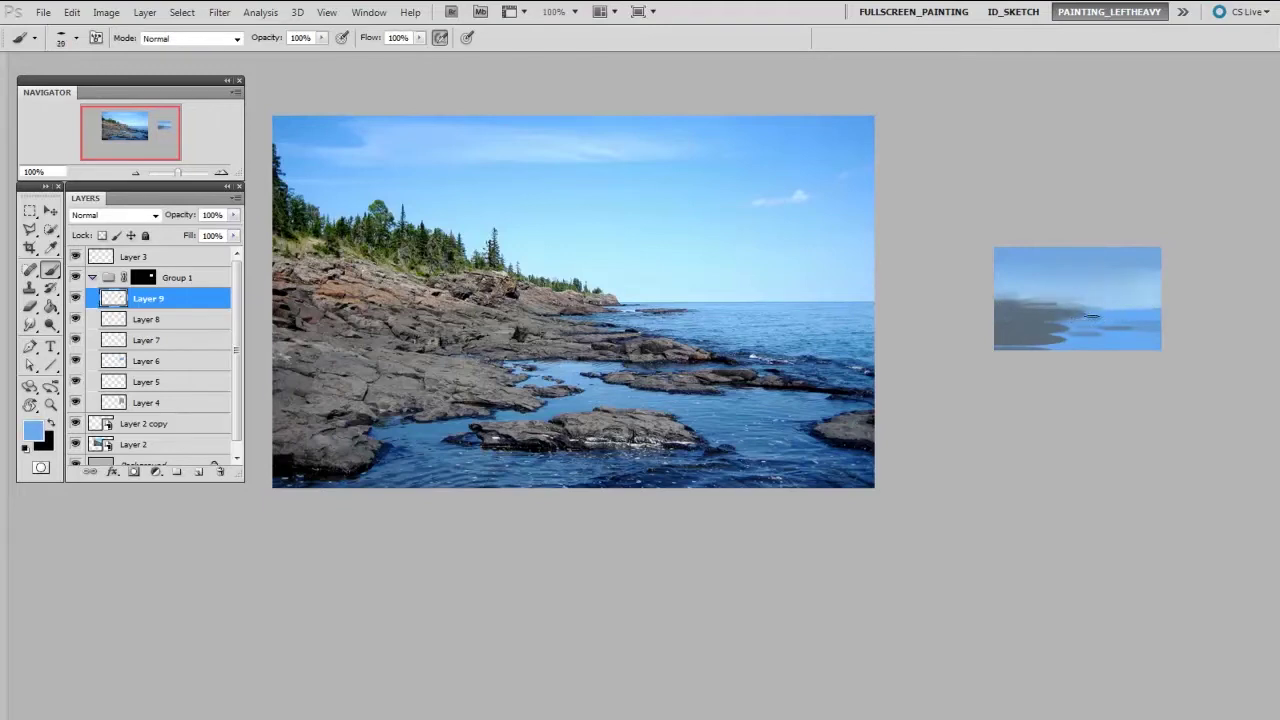
{"action": "left_click", "coordinate": [1018, 336], "text": "alt"}
{"action": "key", "text": "bracketright"}
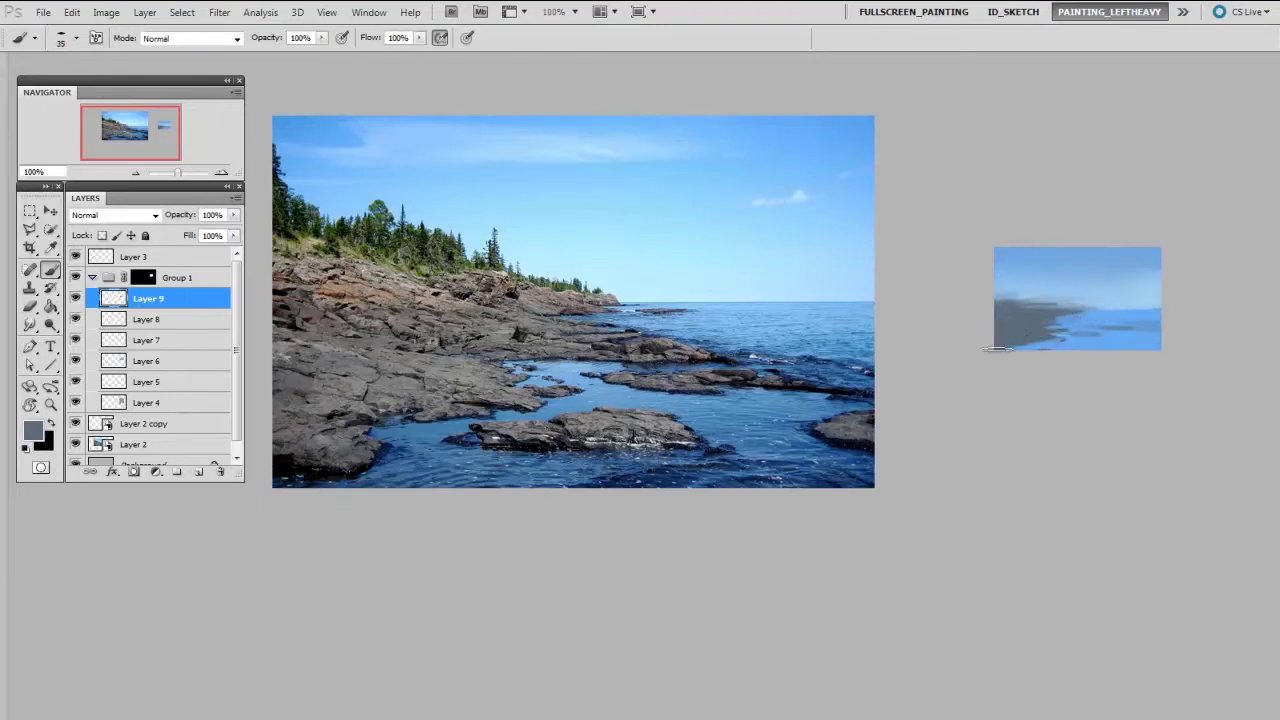
Add a new layer, choose a lighter grey foreground colour, and paint highlights on the shore rocks.
{"action": "key", "text": "ctrl+shift+alt+n"}
{"action": "key", "text": "n"}
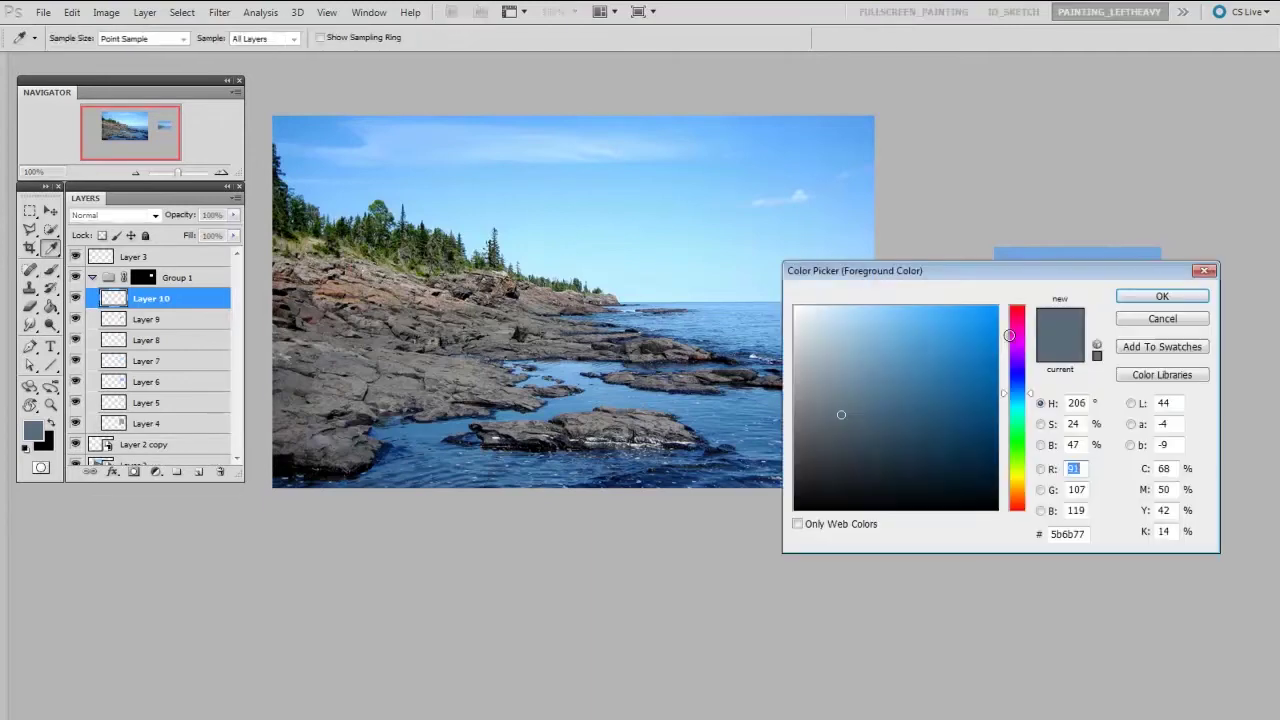
{"action": "left_click_drag", "start_coordinate": [836, 413], "coordinate": [809, 385]}
{"action": "left_click", "coordinate": [1162, 297]}
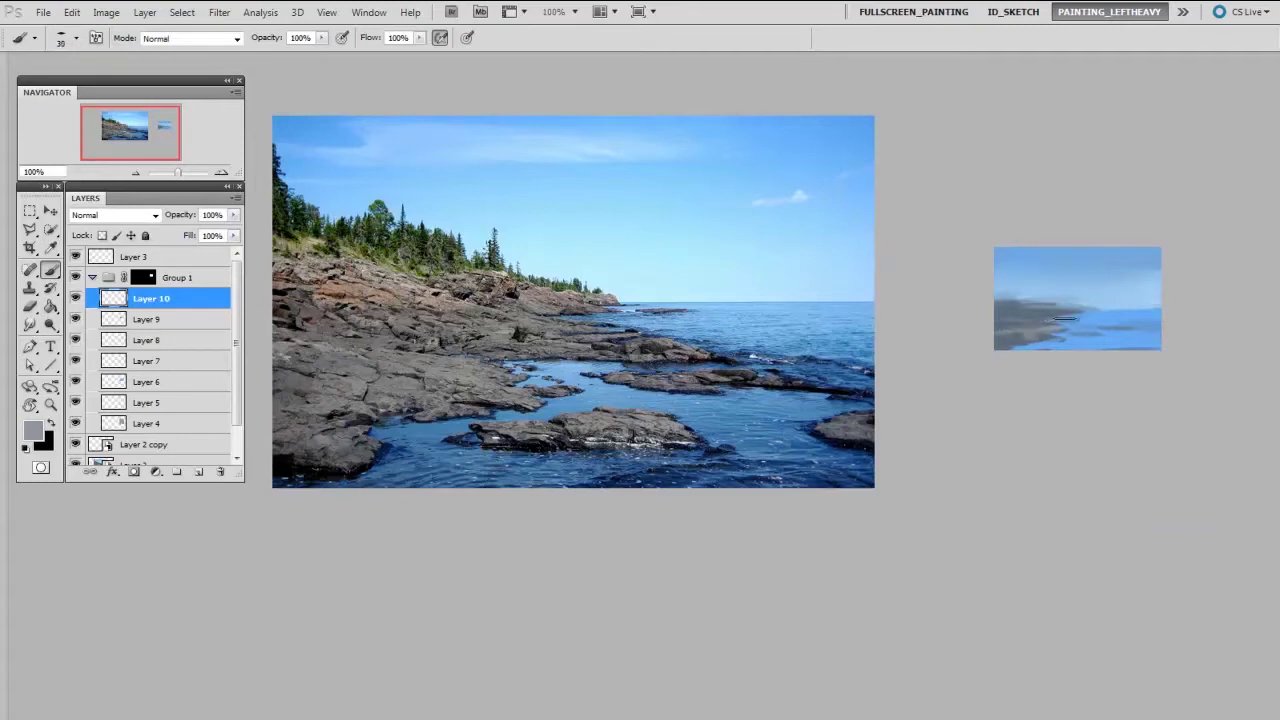
Add a new layer for the clouds and lighten the sampled sky colour to a near-white blue.
{"action": "left_click", "coordinate": [1112, 297], "text": "alt"}
{"action": "key", "text": "ctrl+alt+shift+n"}
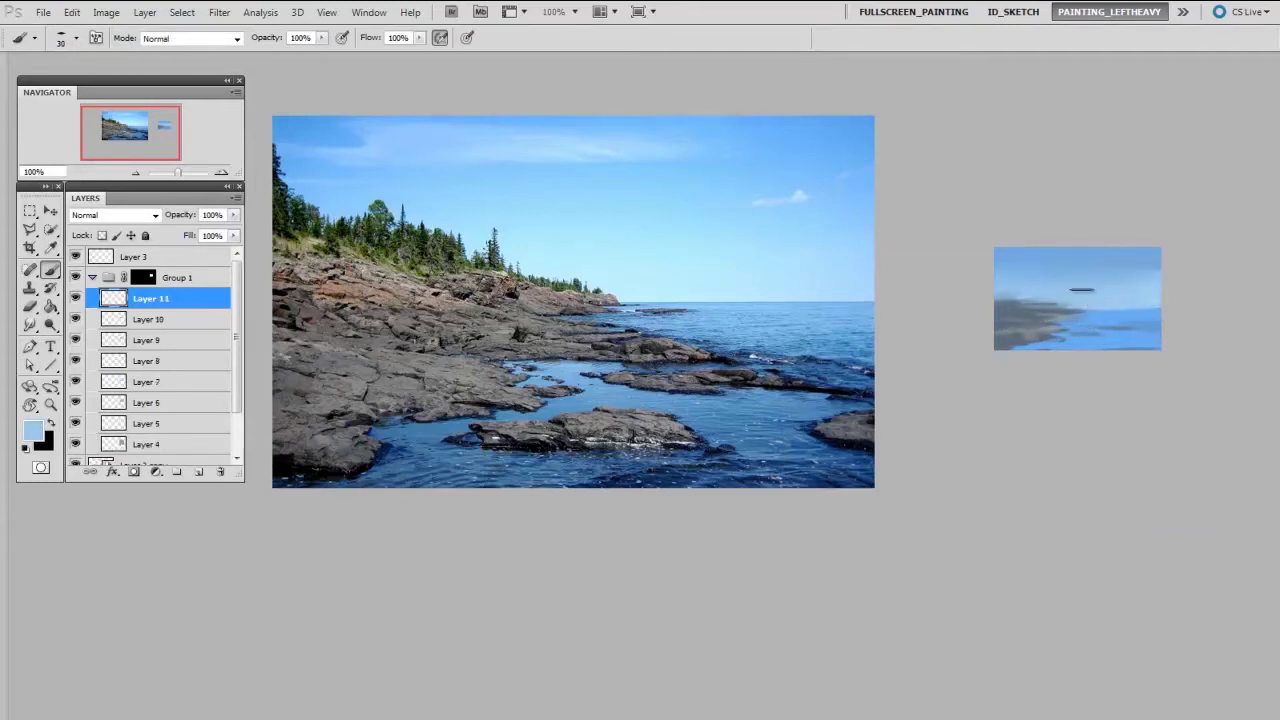
{"action": "key", "text": "n"}
{"action": "left_click_drag", "start_coordinate": [841, 326], "coordinate": [825, 310]}
{"action": "left_click", "coordinate": [1130, 298]}
Paint a wispy pale cloud in the upper left of the thumbnail's sky.
{"action": "key", "text": "bracketright"}
{"action": "key", "text": "bracketright"}
{"action": "key", "text": "bracketright"}
{"action": "key", "text": "bracketright"}
{"action": "left_click_drag", "start_coordinate": [1030, 254], "coordinate": [1068, 267]}
{"action": "key", "text": "bracketleft"}
{"action": "key", "text": "bracketleft"}
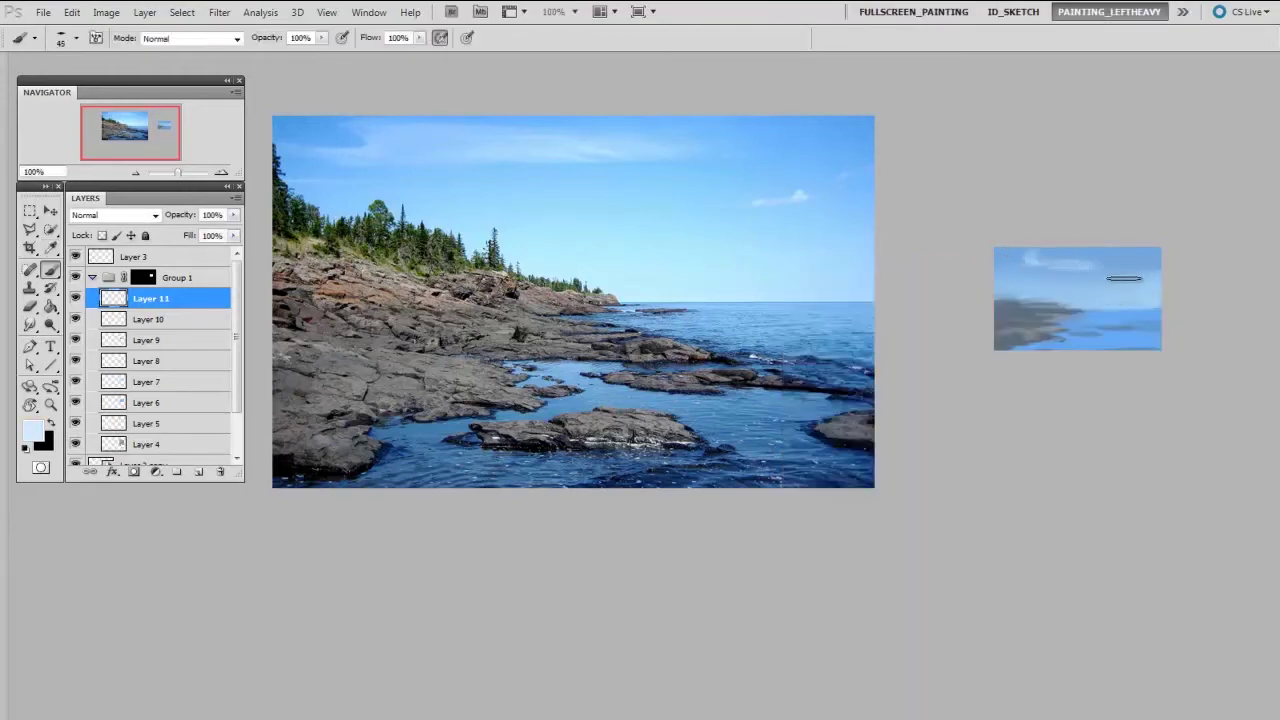
Add a small bright cloud on the right side of the thumbnail's sky and trim it with a size 5 eraser.
{"action": "left_click", "coordinate": [1123, 278]}
{"action": "key", "text": "bracketleft"}
{"action": "key", "text": "e"}
{"action": "key", "text": "bracketleft"}
{"action": "key", "text": "bracketleft"}
{"action": "key", "text": "bracketleft"}
{"action": "key", "text": "bracketleft"}
{"action": "key", "text": "bracketleft"}
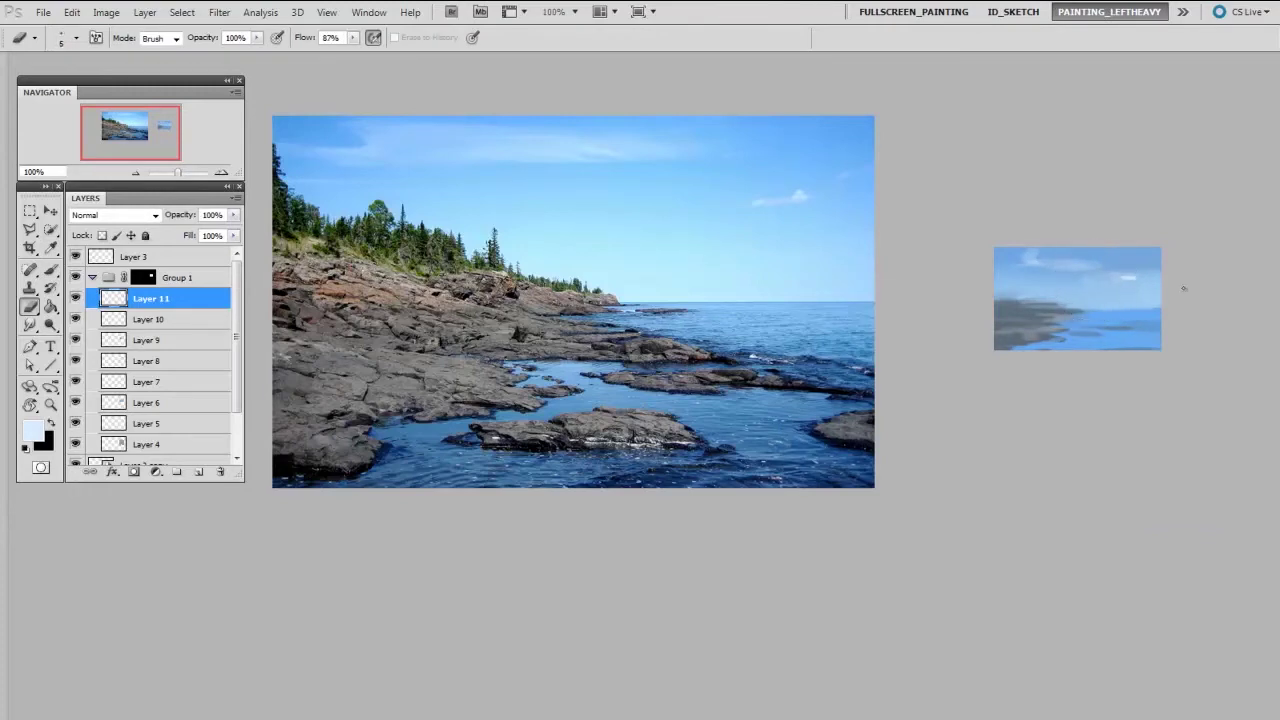
Soften the thumbnail's horizon on the right by brushing sampled pale sky blue over it with an enlarged brush.
{"action": "key", "text": "b"}
{"action": "left_click", "coordinate": [1126, 307], "text": "alt"}
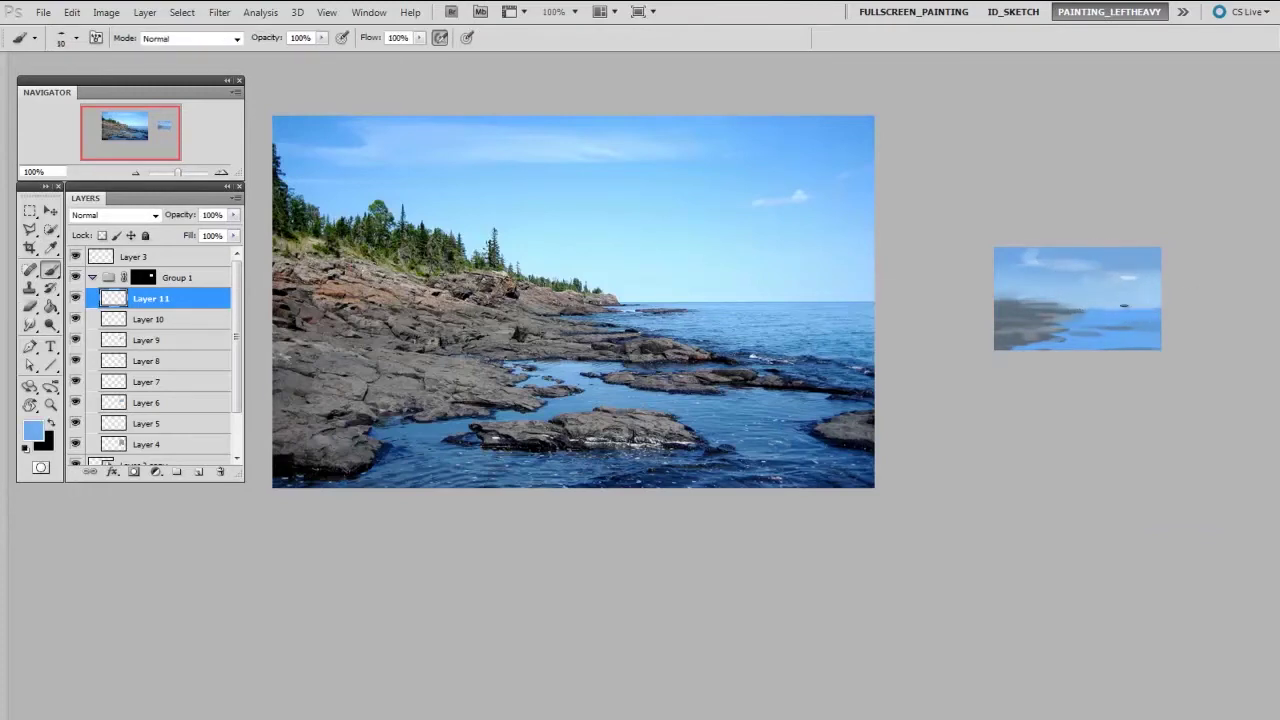
{"action": "left_click", "coordinate": [1132, 299], "text": "alt"}
{"action": "key", "text": "bracketright"}
{"action": "key", "text": "bracketright"}
{"action": "key", "text": "bracketright"}
{"action": "key", "text": "bracketright"}
{"action": "key", "text": "bracketright"}
{"action": "key", "text": "bracketright"}
{"action": "key", "text": "bracketright"}
{"action": "key", "text": "bracketright"}
{"action": "key", "text": "bracketright"}
{"action": "key", "text": "bracketright"}
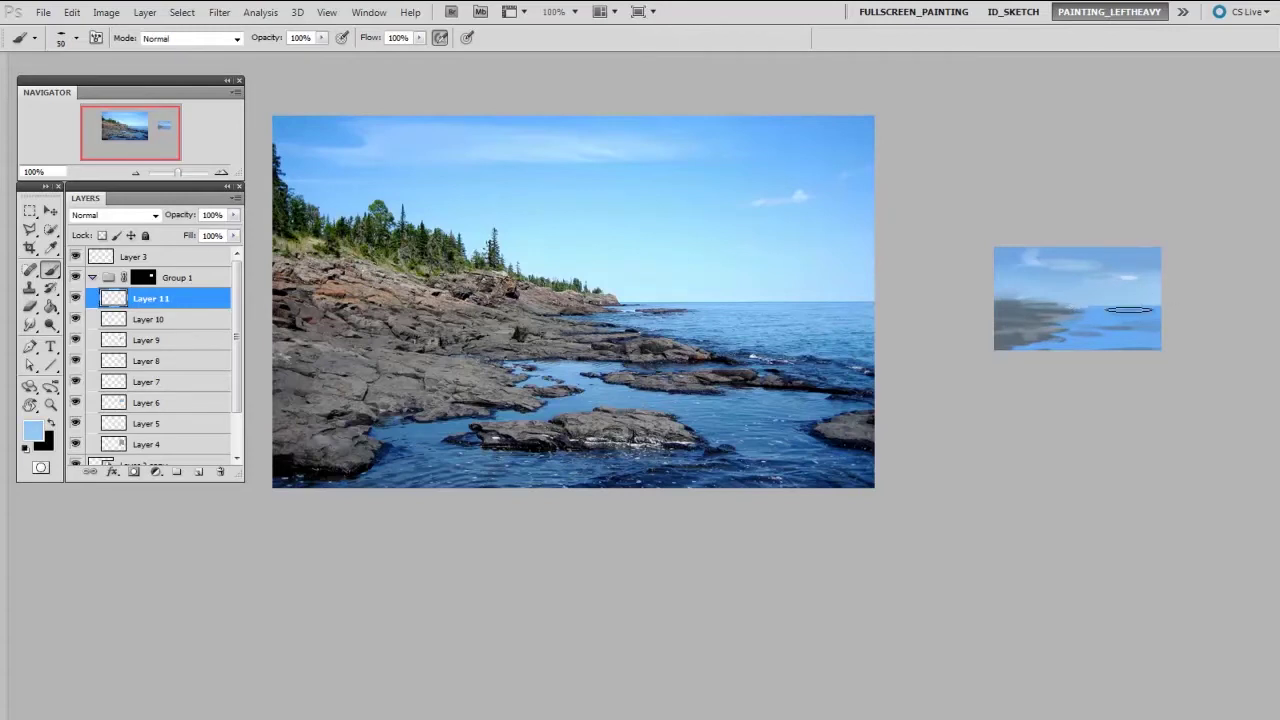
{"action": "left_click_drag", "start_coordinate": [1136, 306], "coordinate": [1122, 312]}
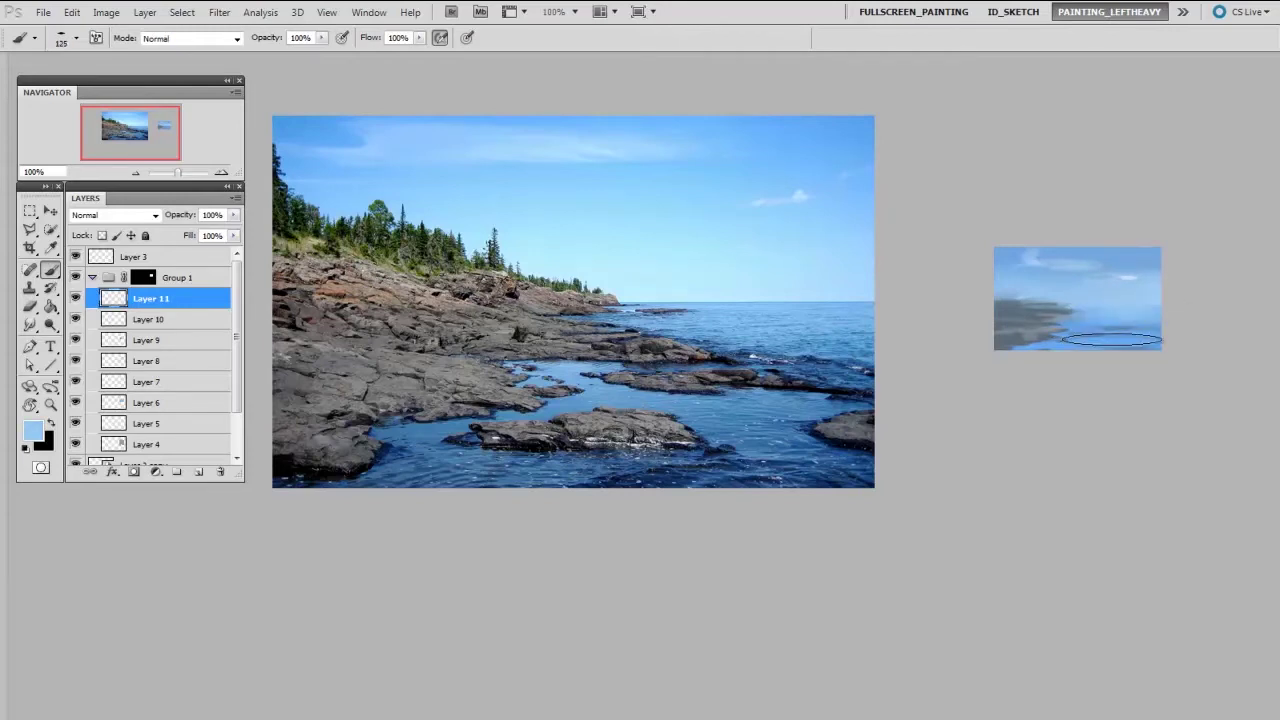
Darken the sampled water blue and paint it over the thumbnail's foreground water, finishing with a smaller brush.
{"action": "left_click", "coordinate": [1127, 340], "text": "alt"}
{"action": "key", "text": "n"}
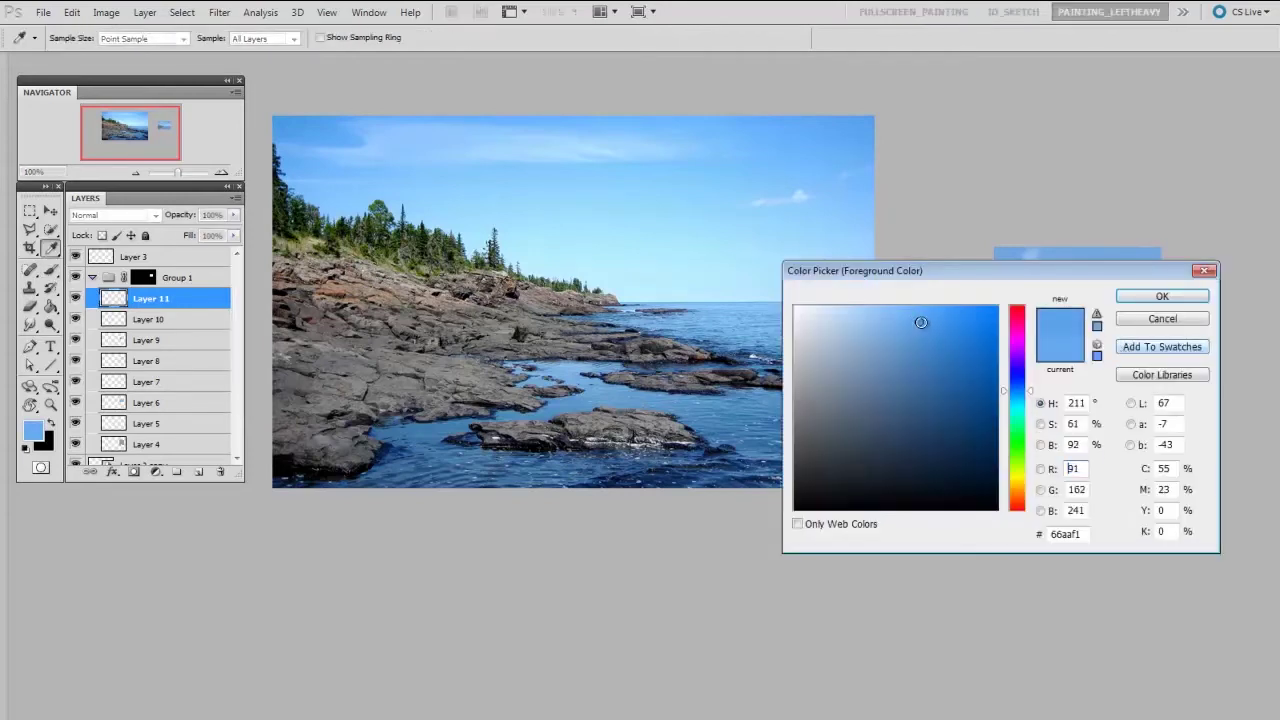
{"action": "left_click", "coordinate": [961, 340]}
{"action": "left_click", "coordinate": [1162, 296]}
{"action": "key", "text": "bracketright"}
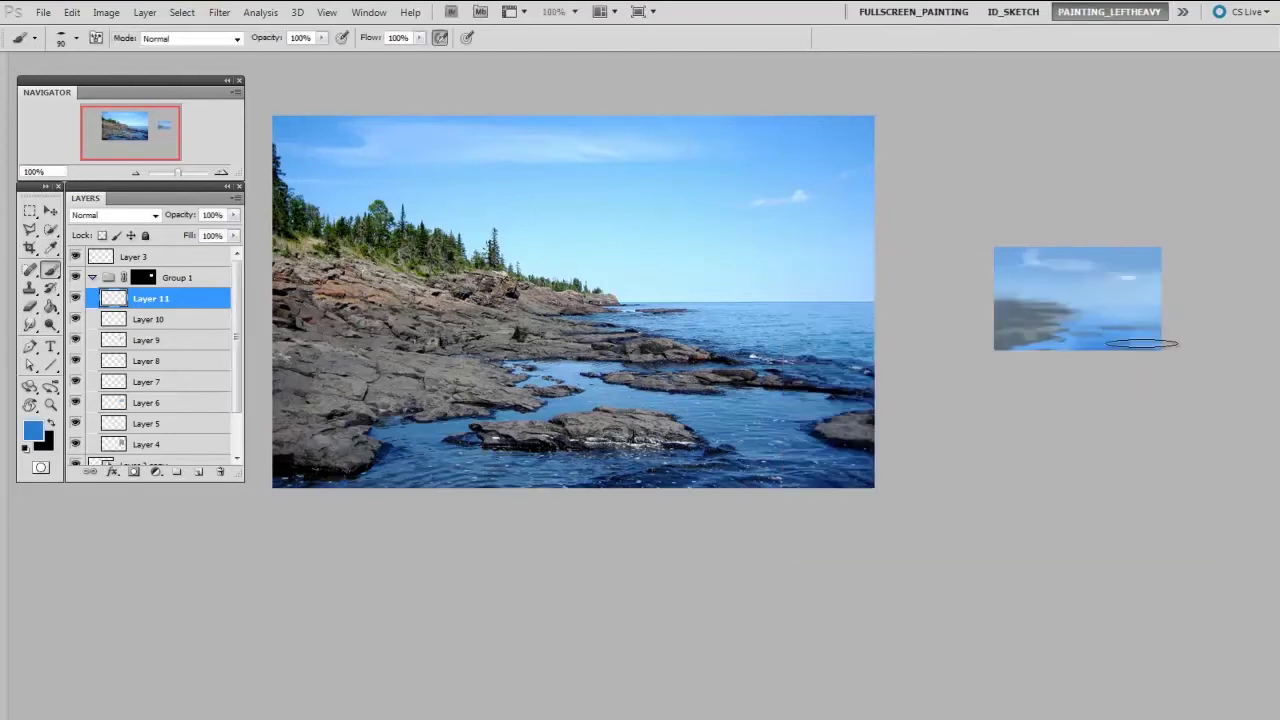
{"action": "key", "text": "bracketleft"}
{"action": "key", "text": "bracketleft"}
{"action": "key", "text": "bracketleft"}
{"action": "key", "text": "bracketleft"}
{"action": "key", "text": "bracketleft"}
{"action": "key", "text": "bracketleft"}
{"action": "key", "text": "bracketleft"}
{"action": "key", "text": "bracketleft"}
{"action": "key", "text": "bracketleft"}
{"action": "key", "text": "bracketleft"}
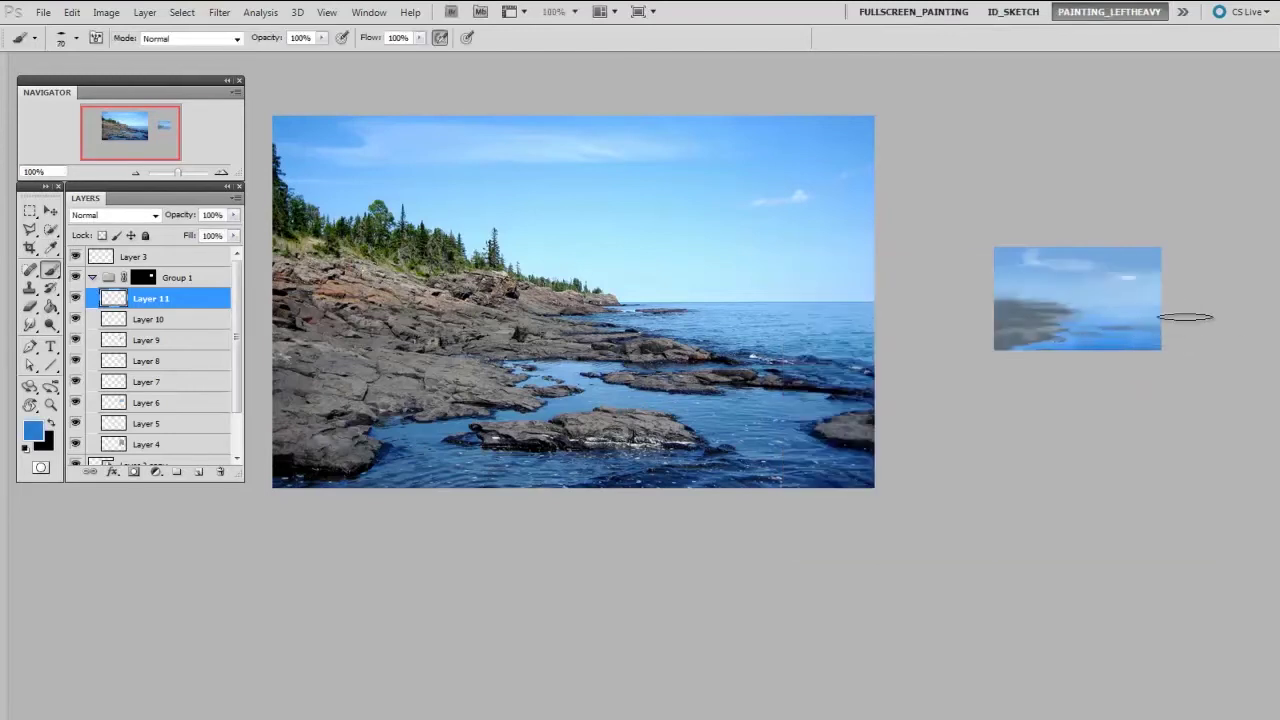
Smooth the thumbnail's water below the horizon with sampled light and medium blues, using a size 90 brush.
{"action": "left_click", "coordinate": [1098, 305], "text": "alt"}
{"action": "key", "text": "bracketleft"}
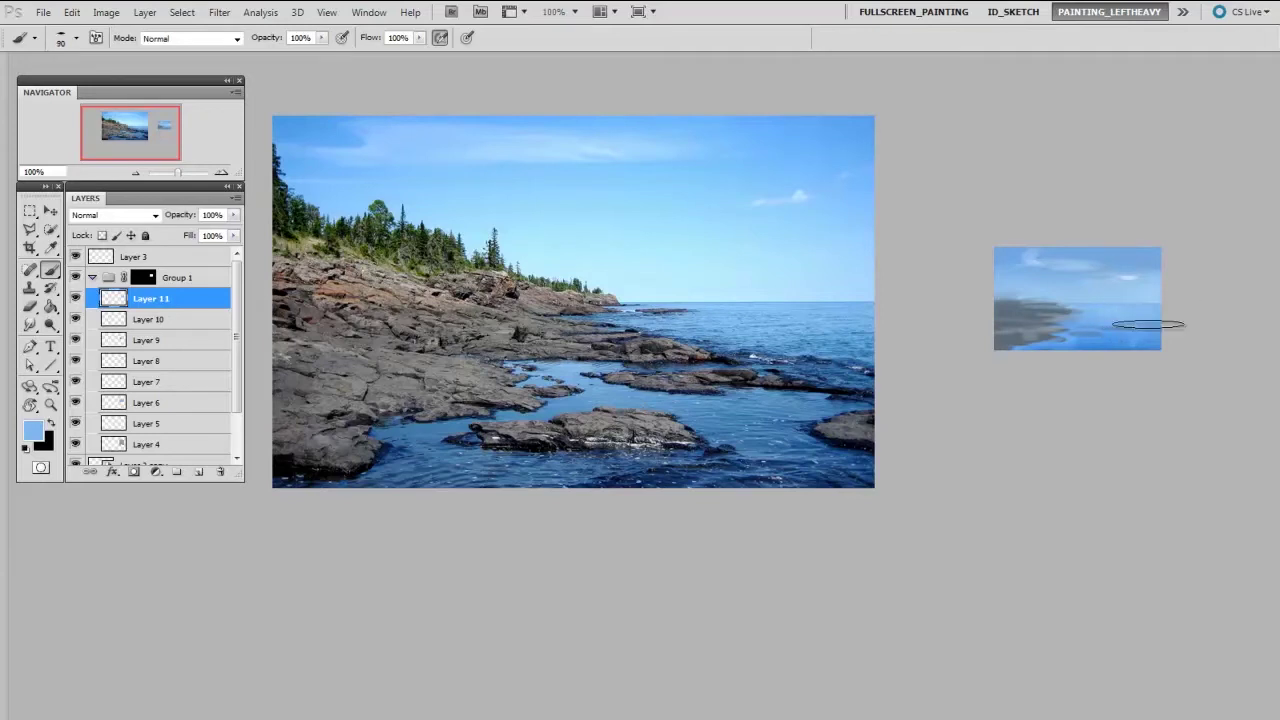
{"action": "left_click", "coordinate": [1122, 328], "text": "alt"}
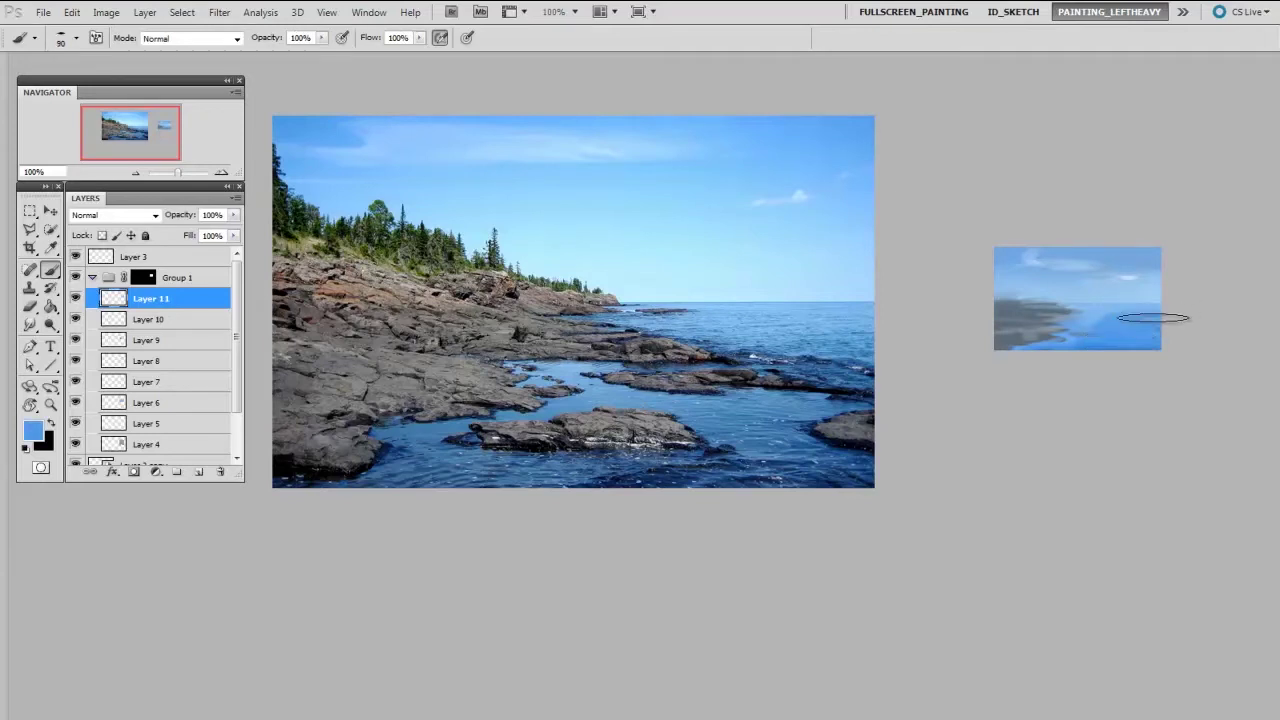
{"action": "mouse_move", "coordinate": [1138, 326]}
{"action": "left_mouse_down"}
{"action": "mouse_move", "coordinate": [1126, 316]}
{"action": "mouse_move", "coordinate": [1120, 342]}
{"action": "left_mouse_up"}
{"action": "left_click", "coordinate": [1104, 312], "text": "alt"}
Add a new layer and turn the sampled rock grey into dark navy #12354f for the foreground colour.
{"action": "key", "text": "ctrl+alt+shift+n"}
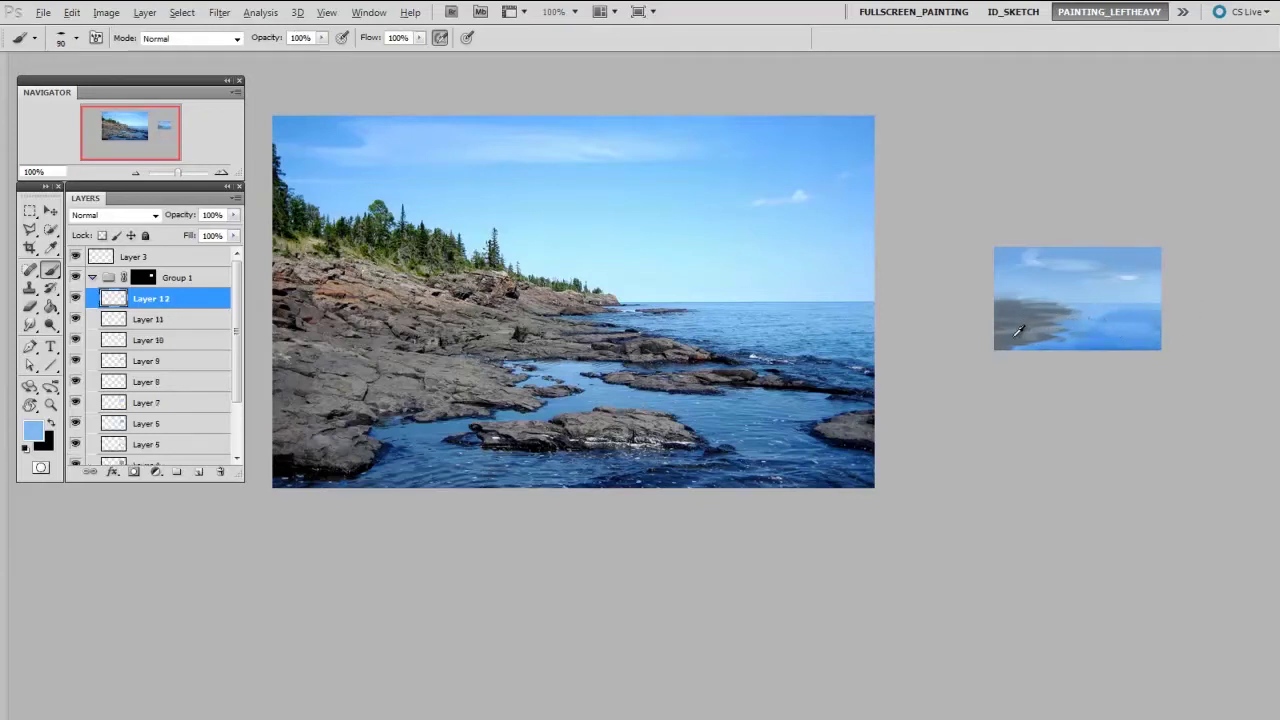
{"action": "left_click", "coordinate": [1015, 335], "text": "alt"}
{"action": "key", "text": "n"}
{"action": "left_click_drag", "start_coordinate": [893, 412], "coordinate": [951, 447]}
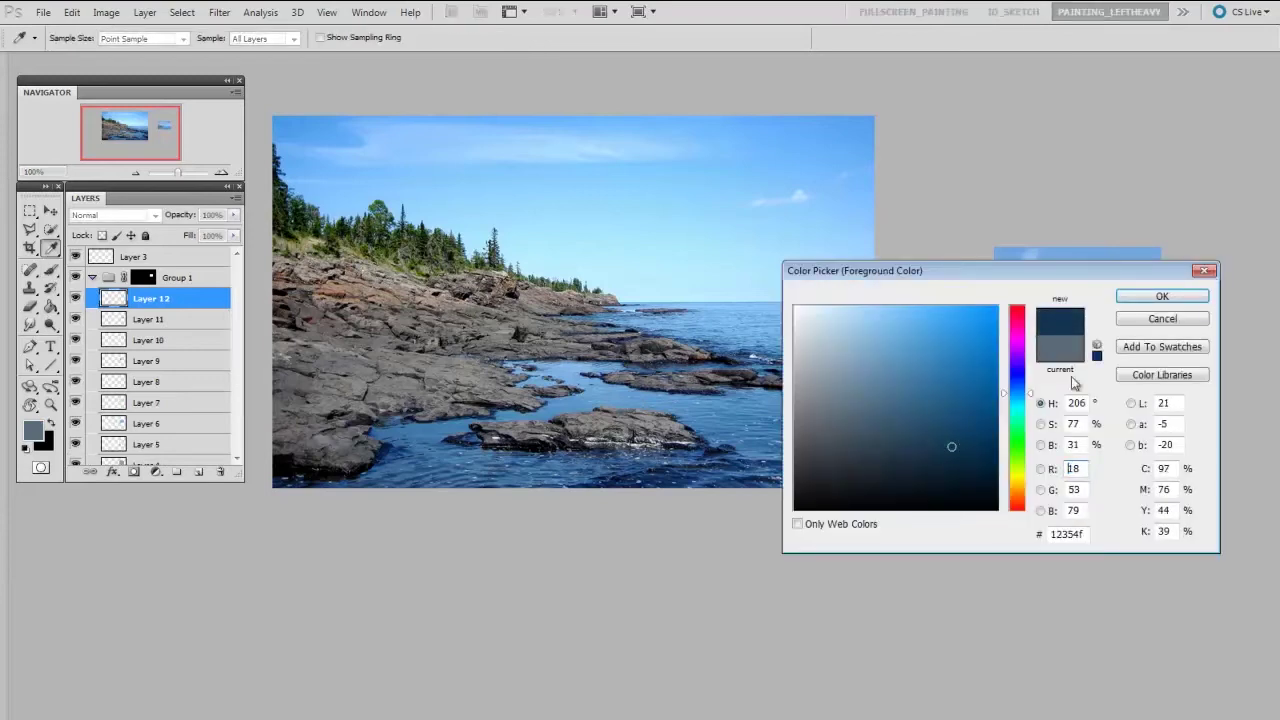
{"action": "left_click", "coordinate": [1160, 298]}
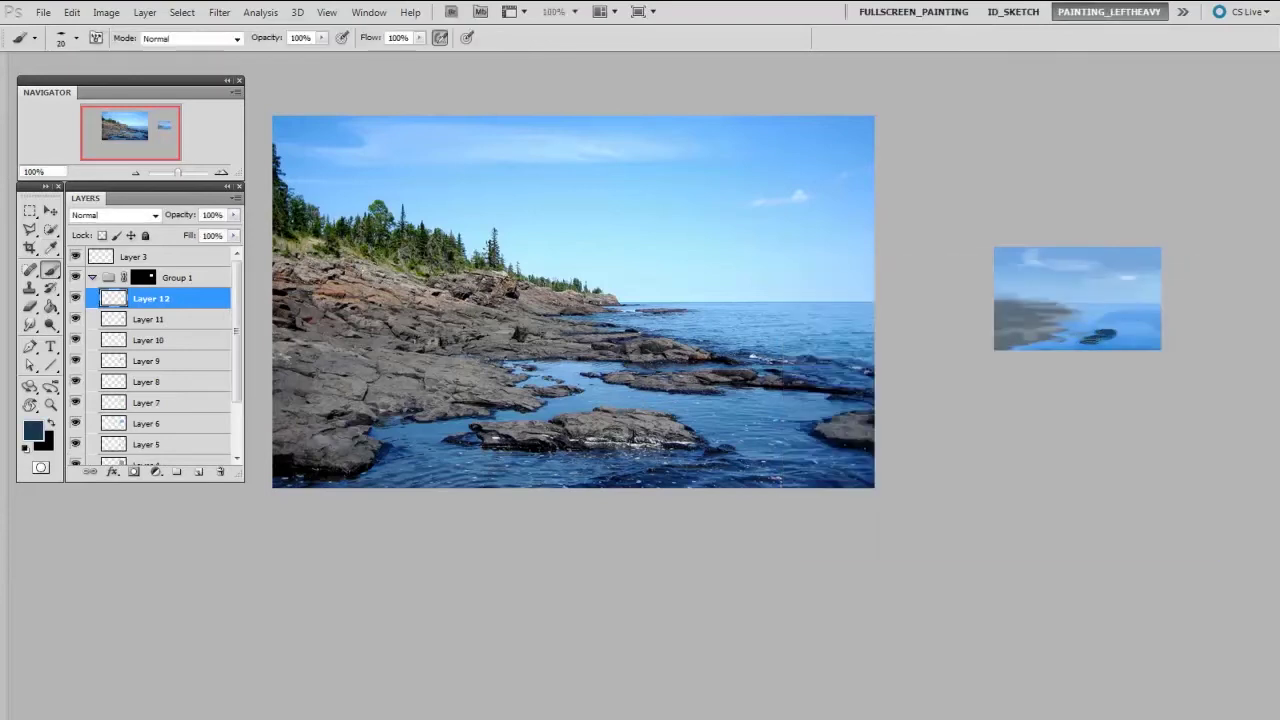
Paint dark navy rock shapes in the thumbnail's foreground water and trim their edges with a small eraser.
{"action": "mouse_move", "coordinate": [1098, 337]}
{"action": "left_mouse_down"}
{"action": "mouse_move", "coordinate": [1074, 340]}
{"action": "mouse_move", "coordinate": [1135, 341]}
{"action": "left_mouse_up"}
{"action": "key", "text": "e"}
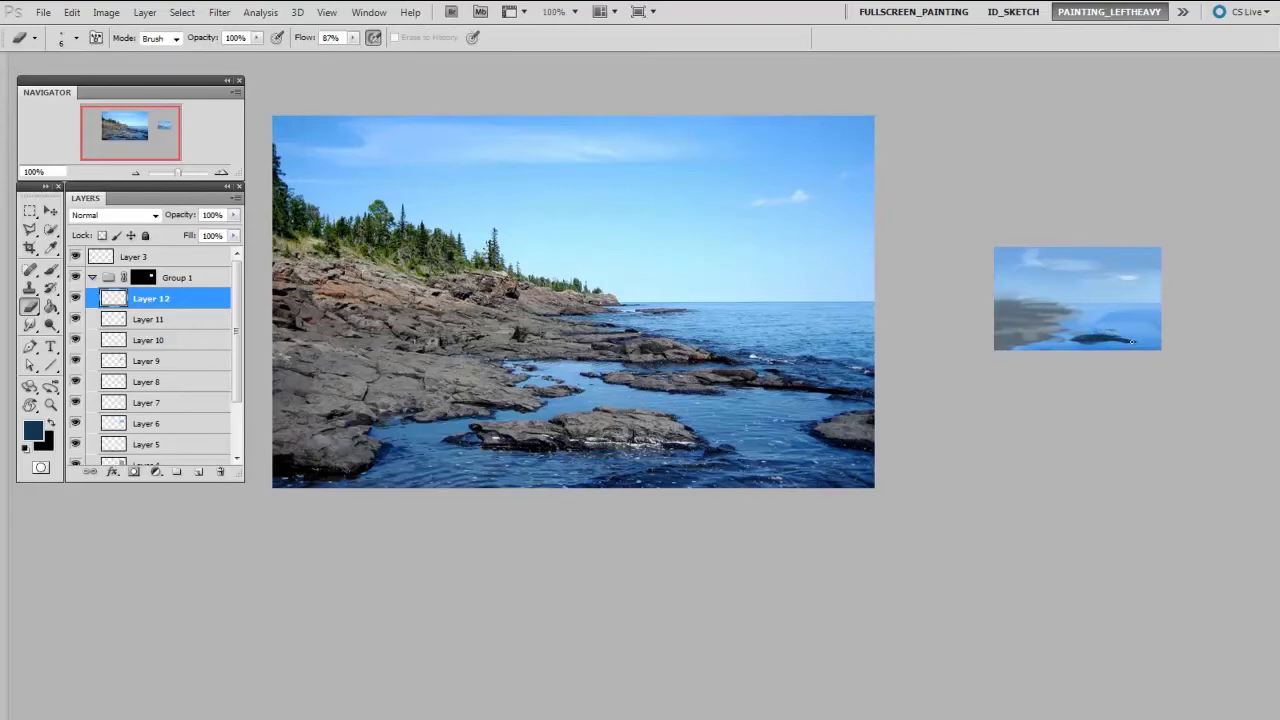
{"action": "key", "text": "b"}
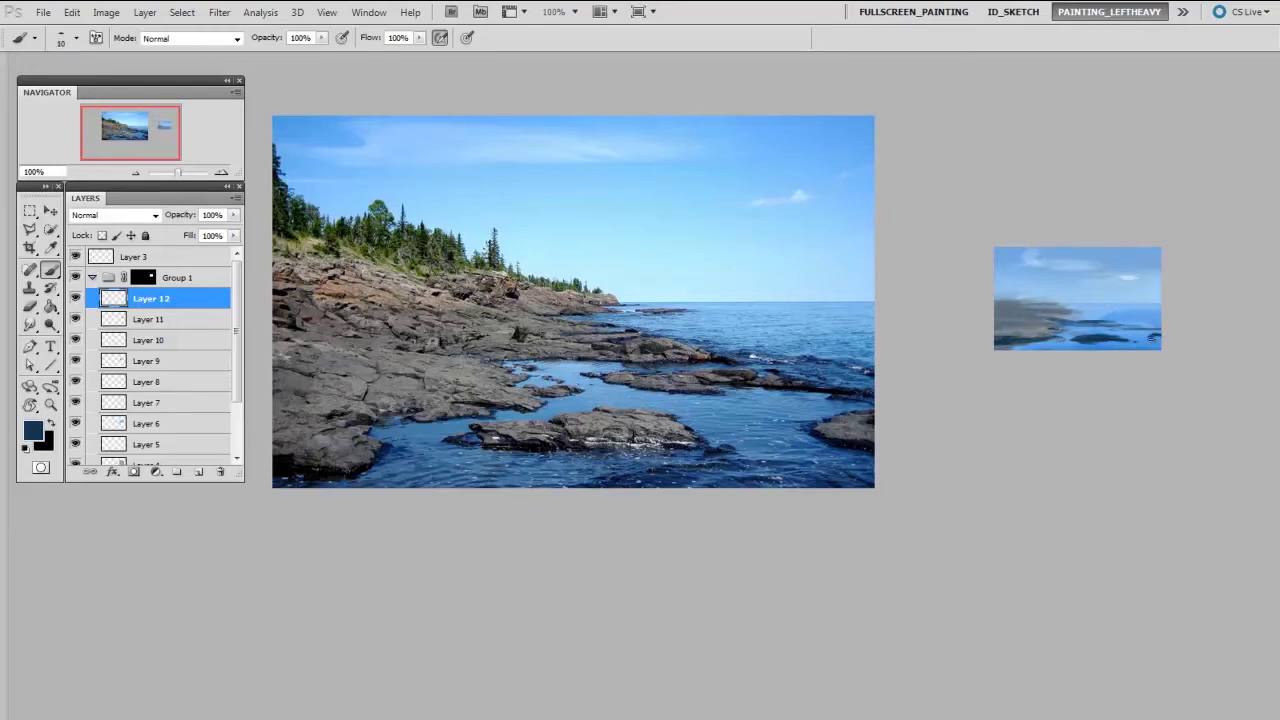
Add navy shading to the hillside and distant water, enlarging the brush from size 10 up to 90.
{"action": "key", "text": "bracketright"}
{"action": "key", "text": "bracketright"}
{"action": "key", "text": "bracketright"}
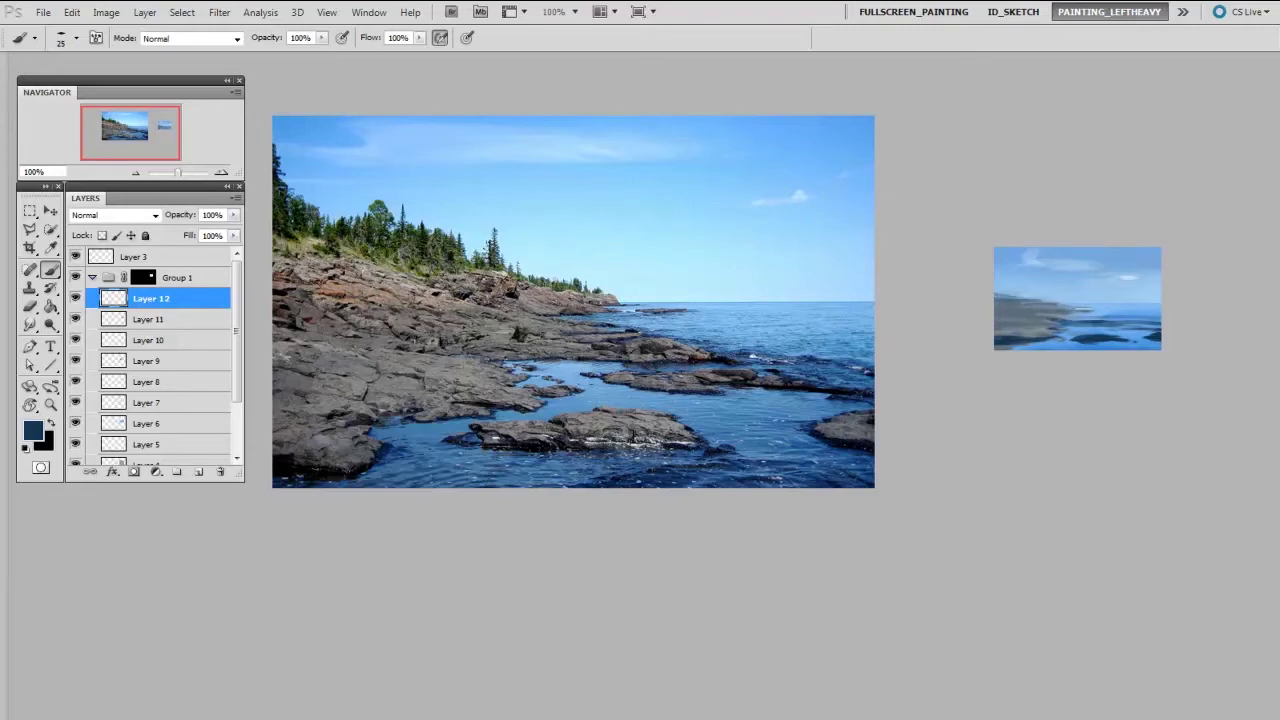
{"action": "key", "text": "bracketright"}
{"action": "key", "text": "bracketright"}
{"action": "key", "text": "bracketright"}
{"action": "key", "text": "bracketright"}
{"action": "key", "text": "bracketright"}
{"action": "key", "text": "bracketright"}
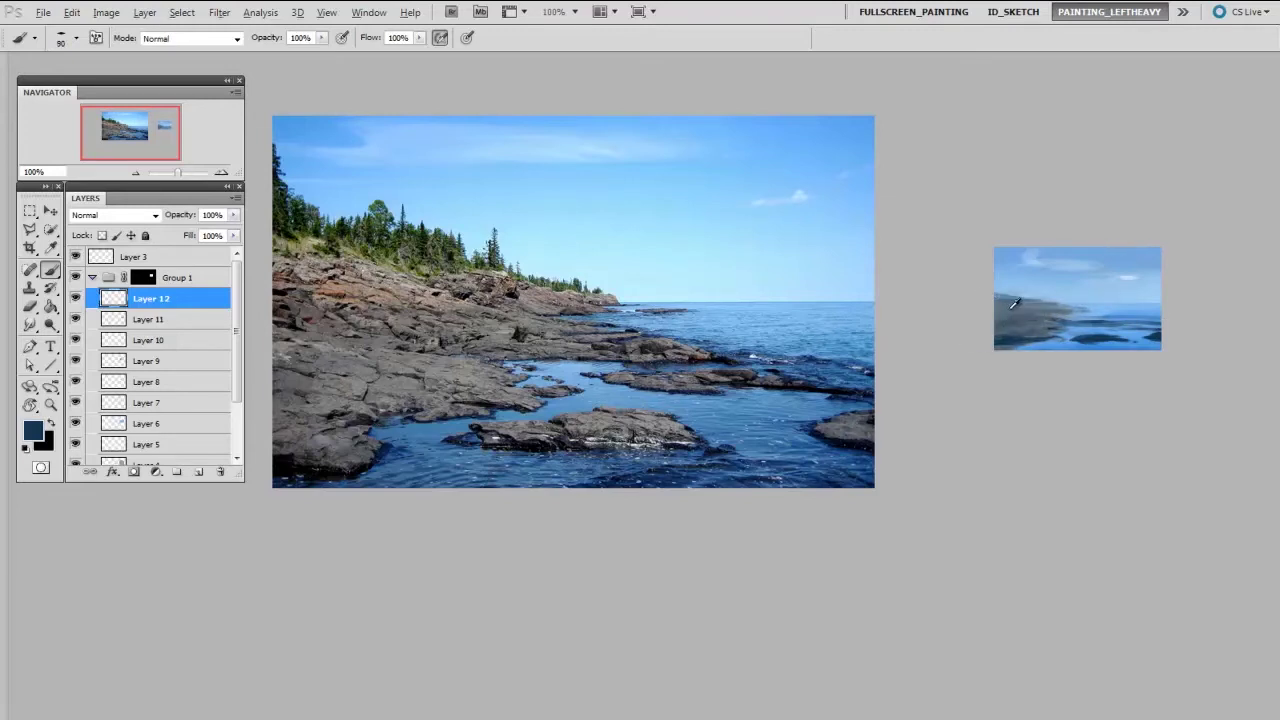
Adjust the sampled rock grey to a light blue-grey and brush it over the shore rocks with a smaller brush.
{"action": "left_click", "coordinate": [1009, 310], "text": "alt"}
{"action": "key", "text": "n"}
{"action": "left_click", "coordinate": [828, 390]}
{"action": "left_click_drag", "start_coordinate": [828, 390], "coordinate": [831, 391]}
{"action": "left_click", "coordinate": [1162, 296]}
{"action": "key", "text": "bracketleft"}
{"action": "key", "text": "bracketleft"}
{"action": "key", "text": "bracketleft"}
{"action": "key", "text": "bracketleft"}
{"action": "key", "text": "bracketleft"}
{"action": "key", "text": "bracketleft"}
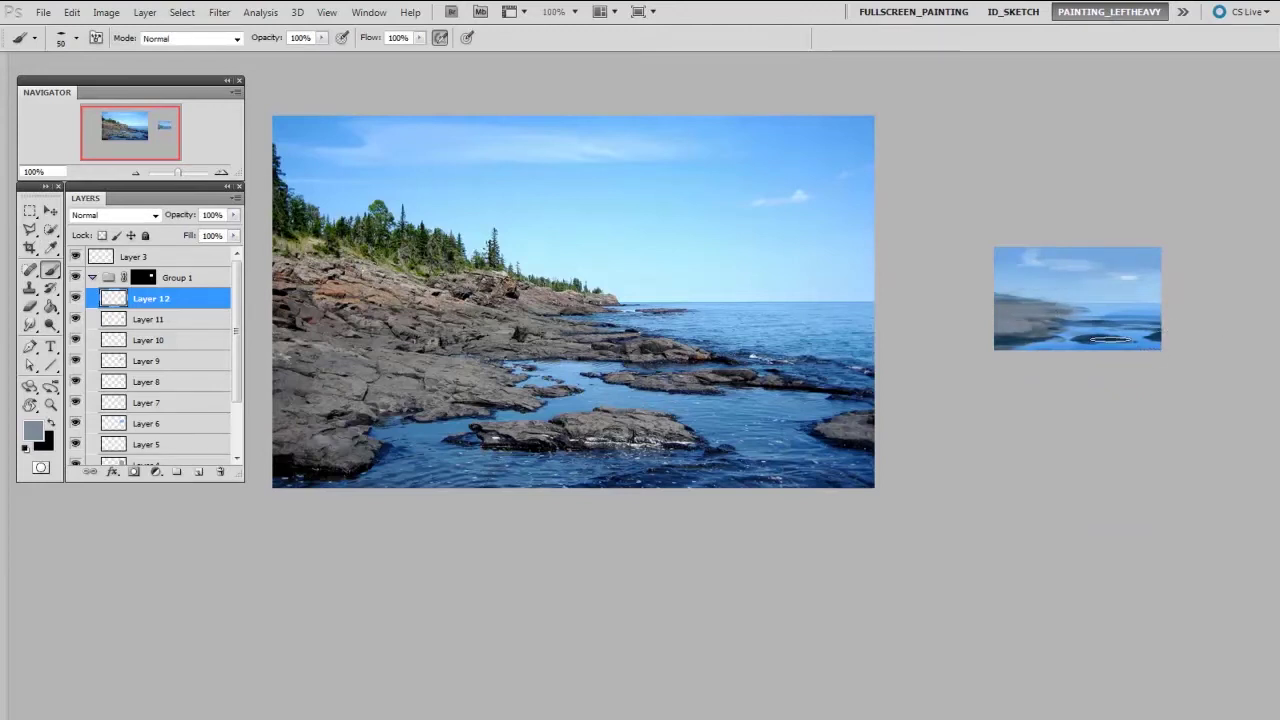
Shift the sampled rock grey to a muted olive-brown and paint warm tones on the thumbnail's shore rocks.
{"action": "left_click", "coordinate": [1013, 307], "text": "alt"}
{"action": "key", "text": "n"}
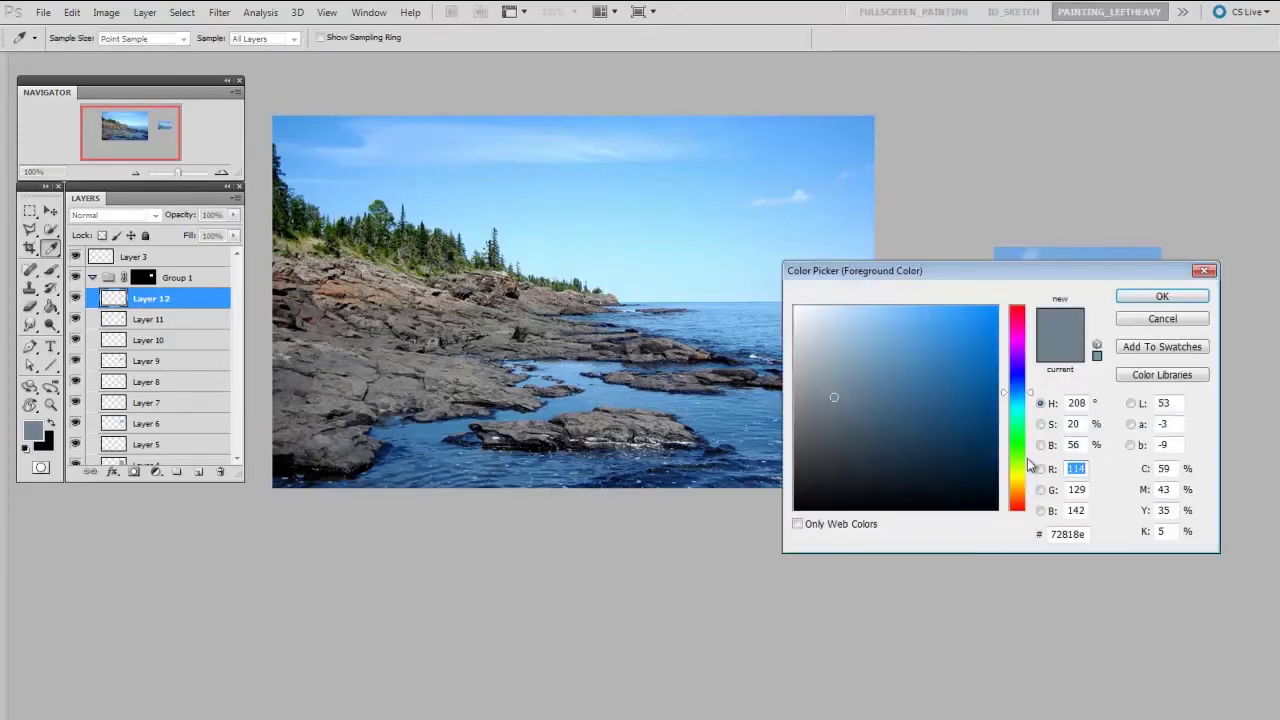
{"action": "left_click", "coordinate": [1027, 489]}
{"action": "left_click", "coordinate": [1162, 296]}
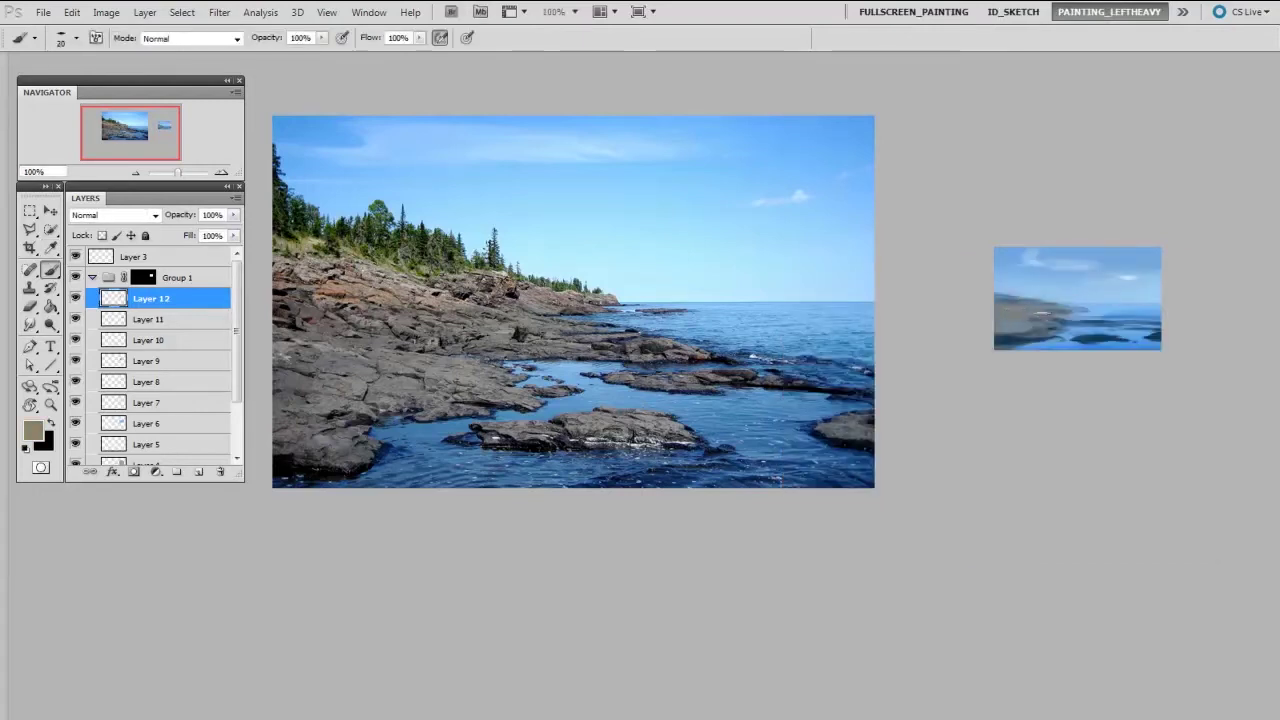
{"action": "key", "text": "bracketright"}
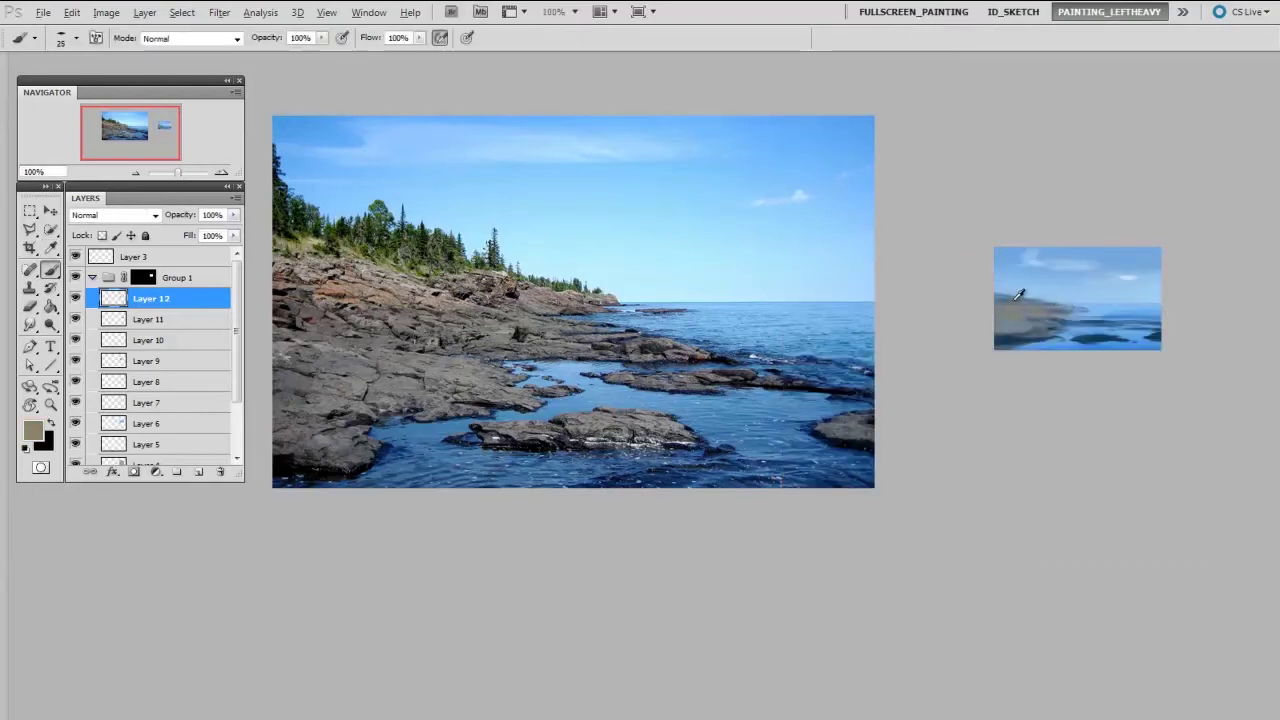
Mix muted green #577a5c from the sampled hillside blue and begin the foliage at the hill's left end.
{"action": "left_click", "coordinate": [1015, 300], "text": "alt"}
{"action": "left_click", "coordinate": [1018, 297], "text": "alt"}
{"action": "key", "text": "n"}
{"action": "left_click_drag", "start_coordinate": [1022, 400], "coordinate": [1022, 439]}
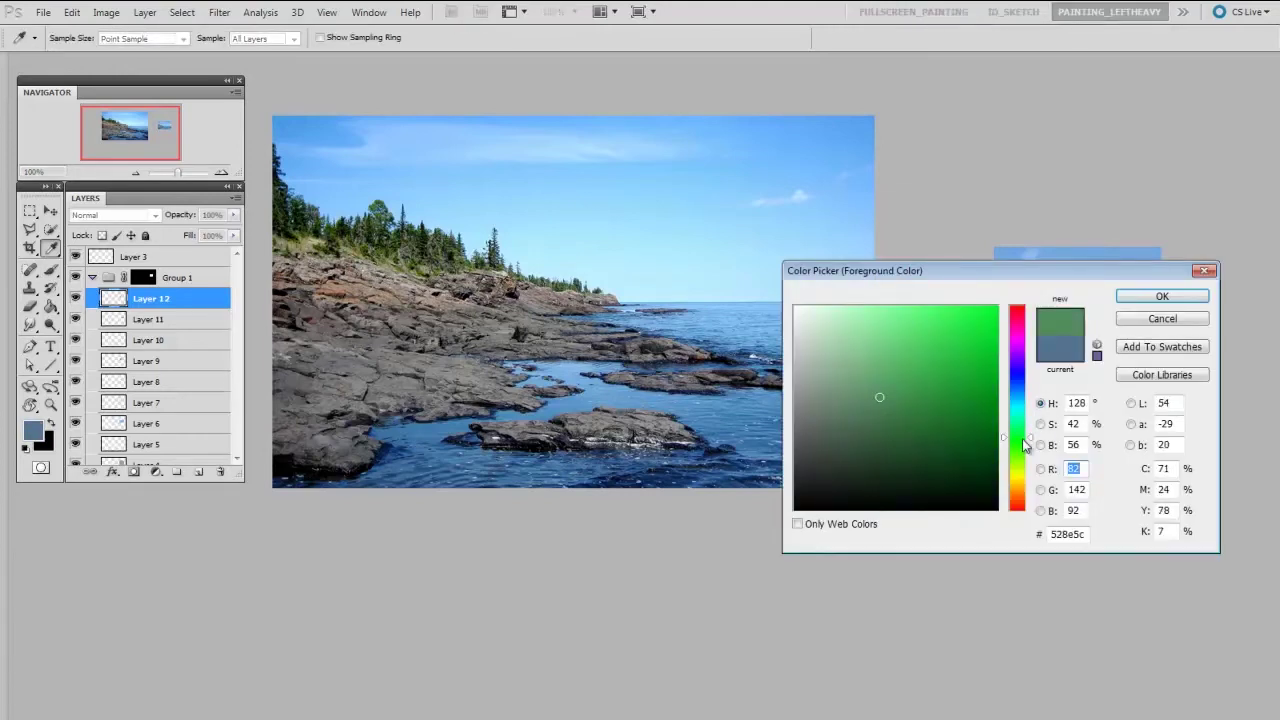
{"action": "left_click_drag", "start_coordinate": [836, 404], "coordinate": [854, 413]}
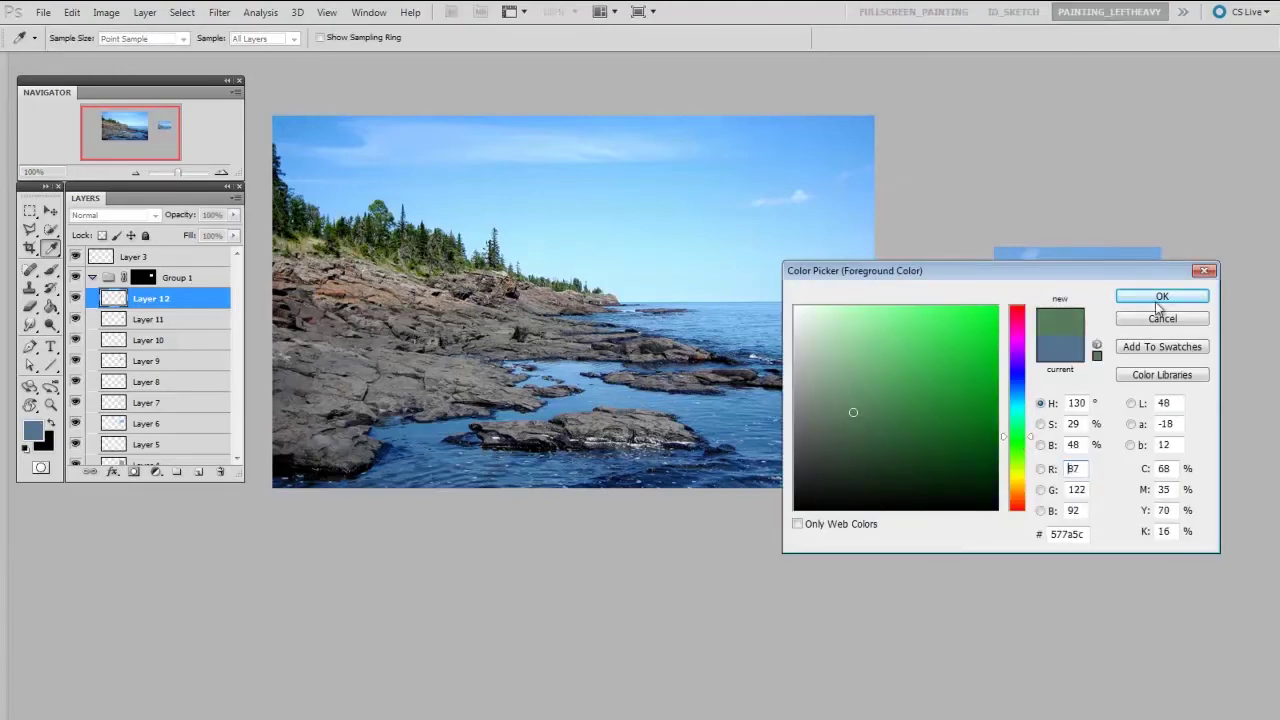
{"action": "left_click", "coordinate": [1160, 298]}
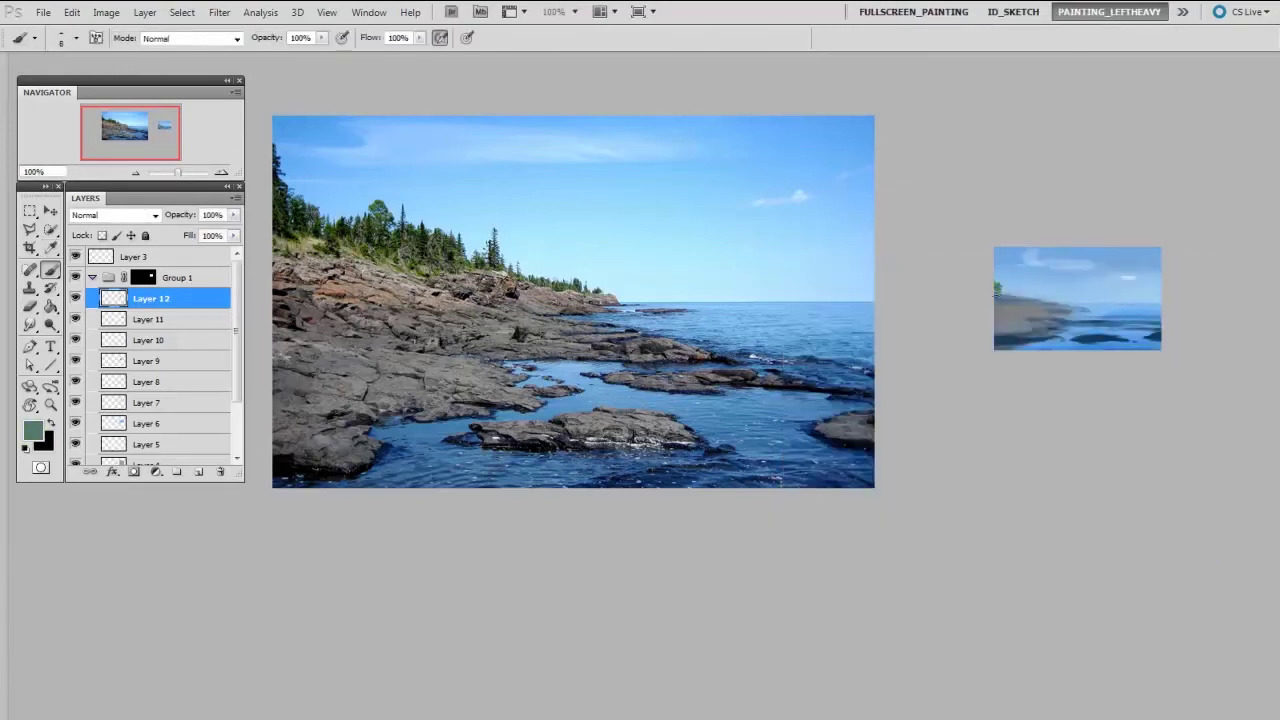
Sample and darken the foliage green, and paint trees and bushes along the crest of the thumbnail's hill.
{"action": "left_click", "coordinate": [1003, 286], "text": "alt"}
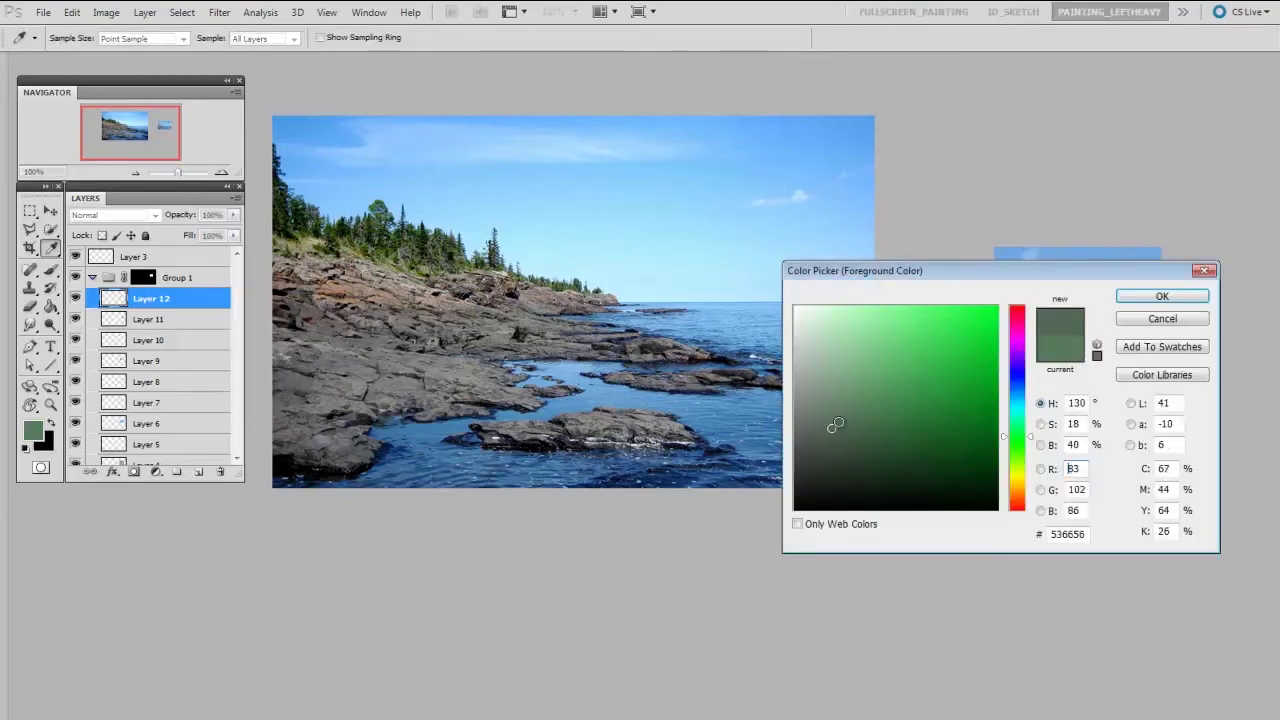
{"action": "left_click", "coordinate": [1158, 298]}
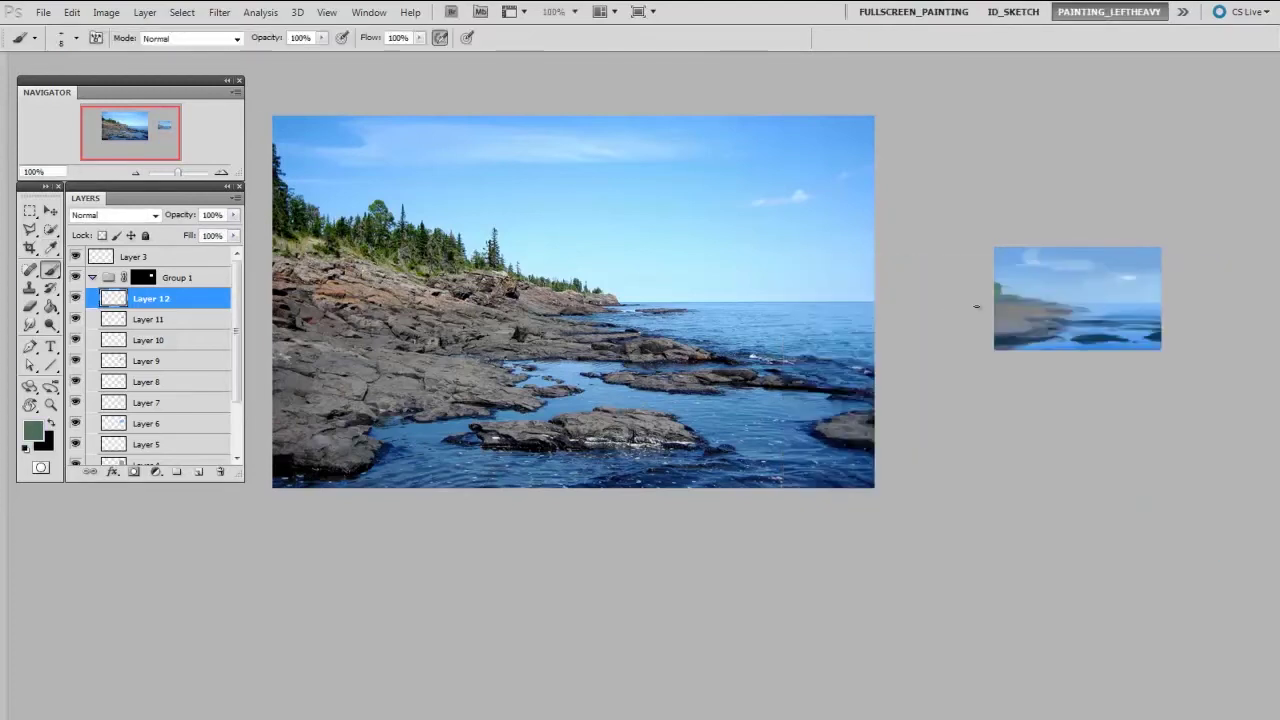
{"action": "left_click_drag", "start_coordinate": [1011, 286], "coordinate": [1014, 294]}
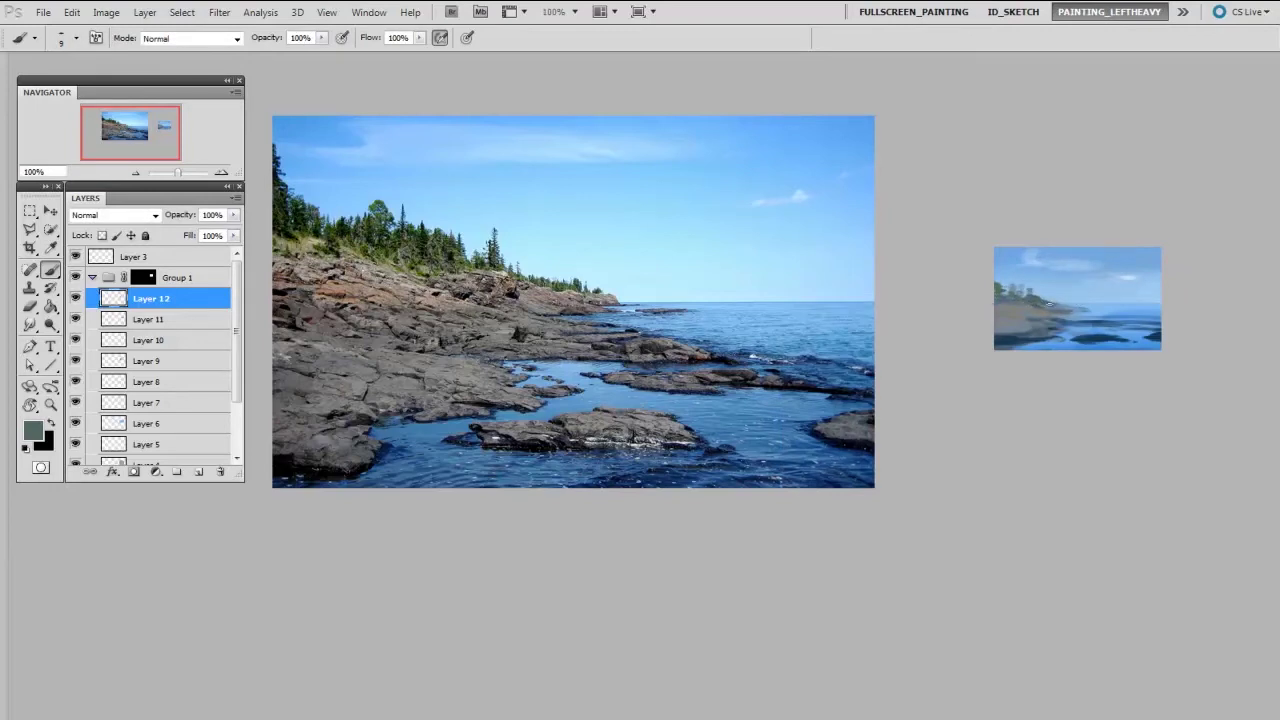
Extend the treeline and rocky point toward the water, alternating between sampled rock and water colours.
{"action": "left_click", "coordinate": [1033, 318], "text": "alt"}
{"action": "left_click", "coordinate": [1093, 313], "text": "alt"}
{"action": "left_click", "coordinate": [1086, 316], "text": "alt"}
{"action": "left_click", "coordinate": [1017, 321], "text": "alt"}
{"action": "left_click", "coordinate": [1092, 313], "text": "alt"}
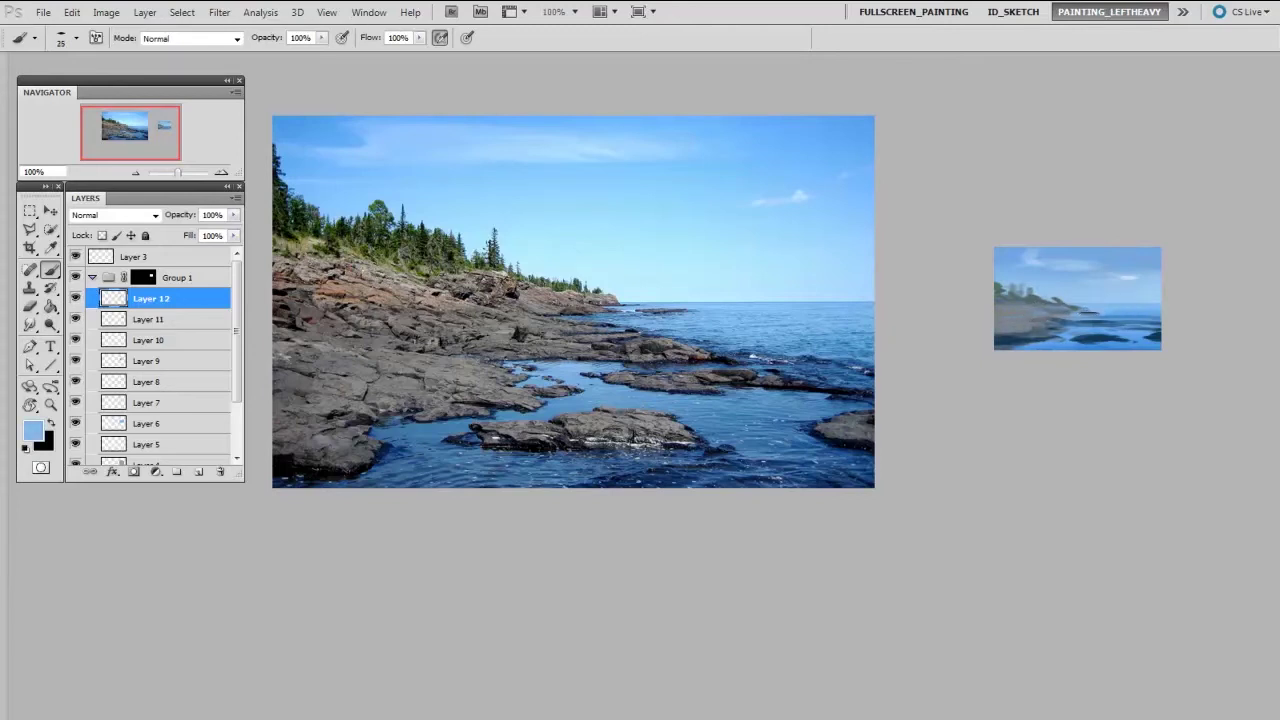
Refine the far tip of the rocky point against the horizon with sampled sky, water and rock colours.
{"action": "left_click", "coordinate": [1072, 300], "text": "alt"}
{"action": "left_click", "coordinate": [1088, 287], "text": "alt"}
{"action": "left_click", "coordinate": [1088, 307], "text": "alt"}
{"action": "left_click", "coordinate": [1107, 307], "text": "alt"}
{"action": "left_click", "coordinate": [1070, 317], "text": "alt"}
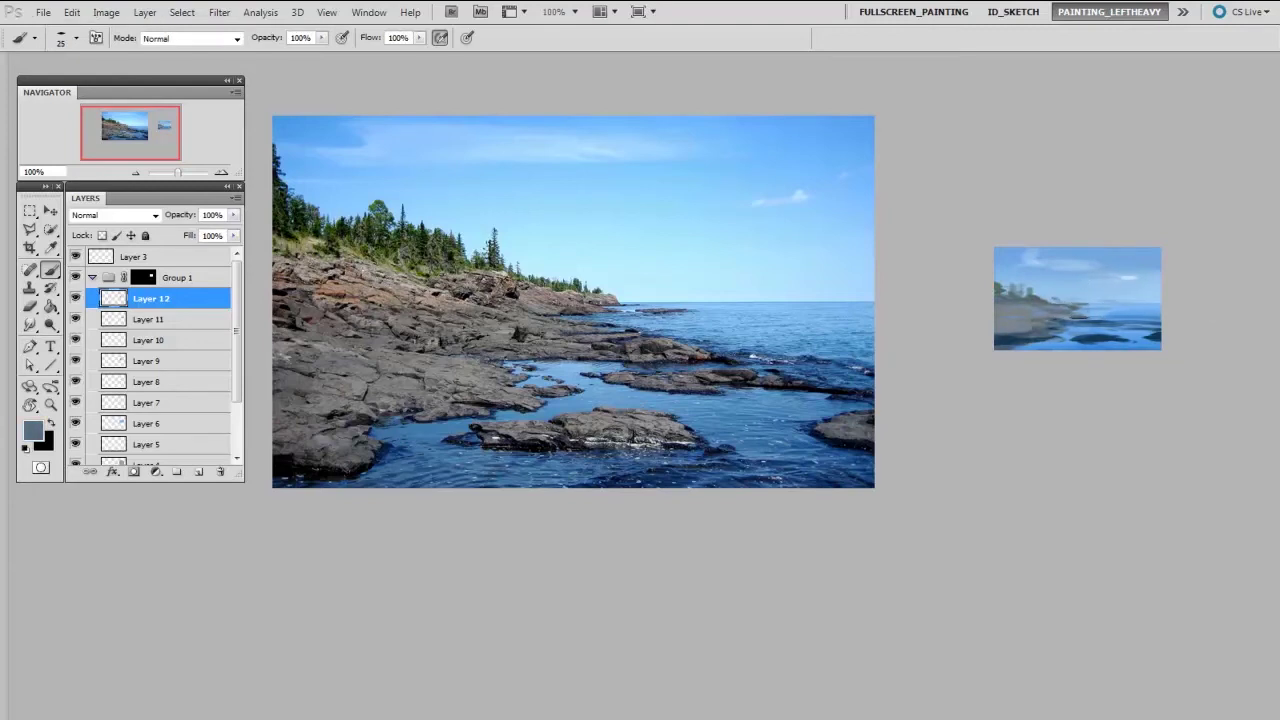
Touch up the water's edge beside the rocky point with sampled blues and rock tones, using a fine brush.
{"action": "left_click", "coordinate": [1115, 307], "text": "alt"}
{"action": "left_click", "coordinate": [1077, 317], "text": "alt"}
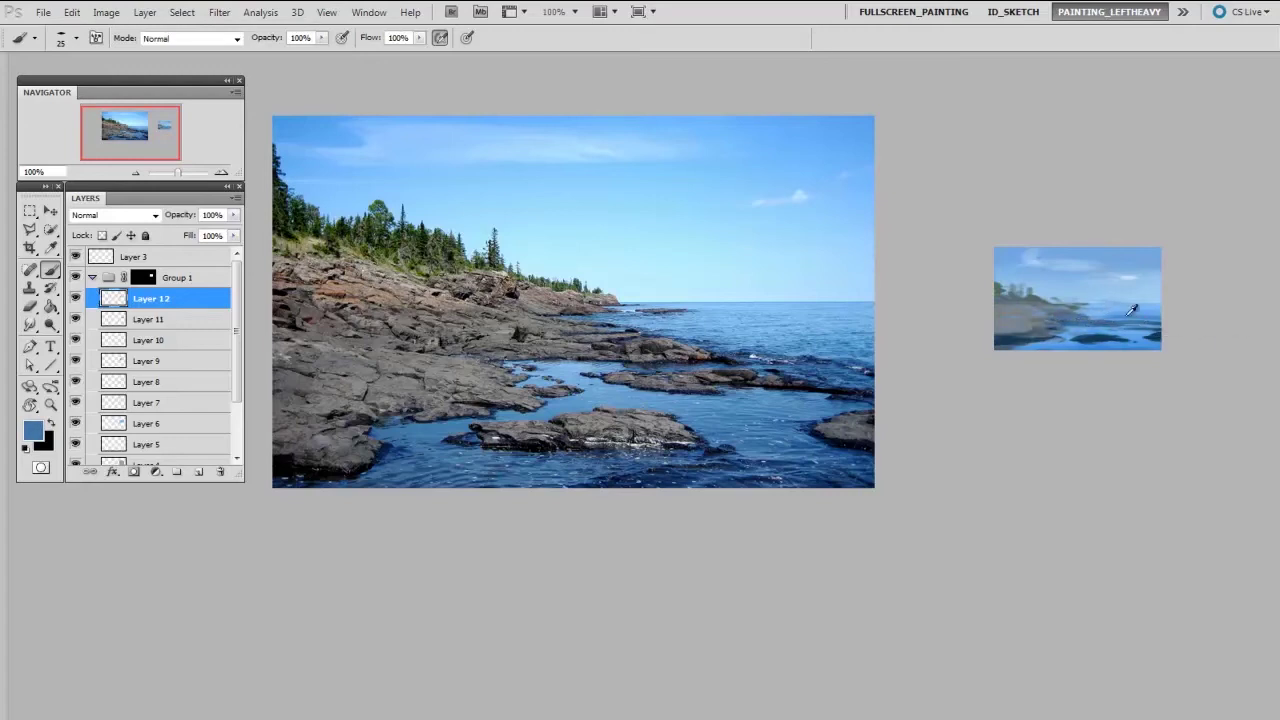
{"action": "left_click", "coordinate": [1080, 325], "text": "alt"}
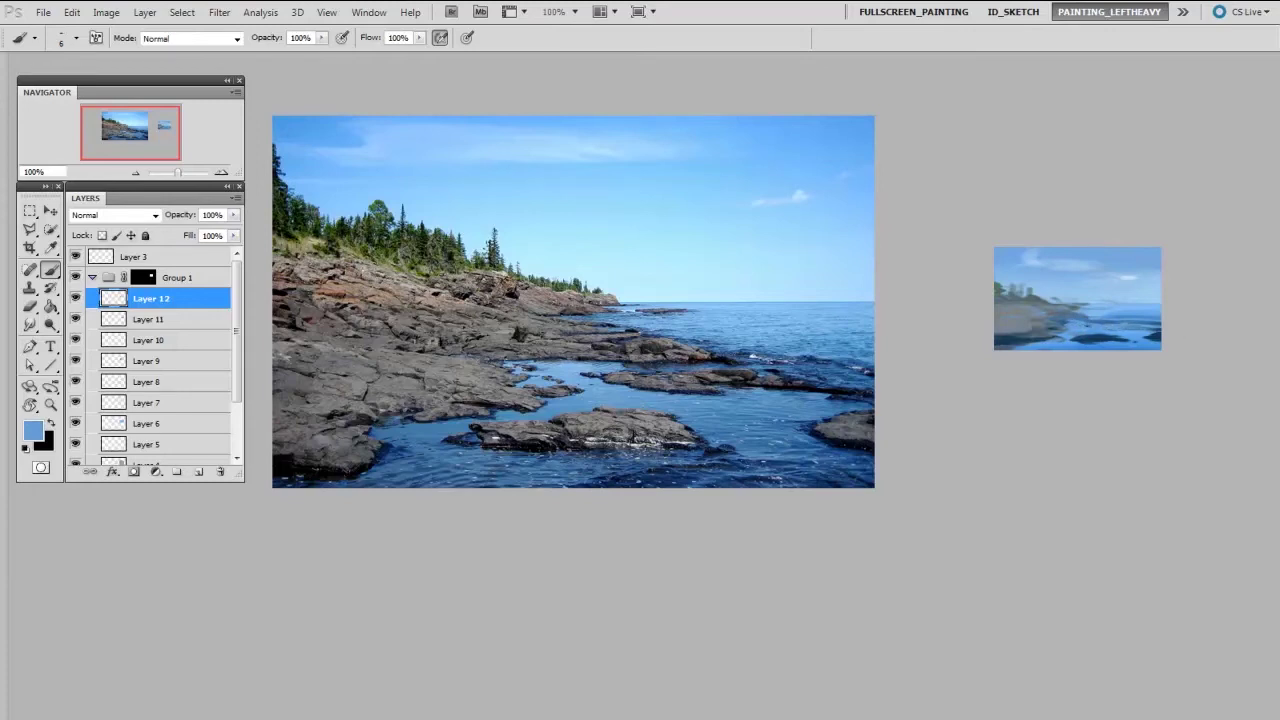
{"action": "left_click", "coordinate": [1077, 310], "text": "alt"}
{"action": "left_click", "coordinate": [1050, 338], "text": "alt"}
{"action": "left_click", "coordinate": [1052, 341], "text": "alt"}
Deepen the sampled navy and paint dark shadows on the rocks in the thumbnail's lower left.
{"action": "left_click", "coordinate": [1028, 342], "text": "alt"}
{"action": "left_click", "coordinate": [1017, 340], "text": "alt"}
{"action": "key", "text": "n"}
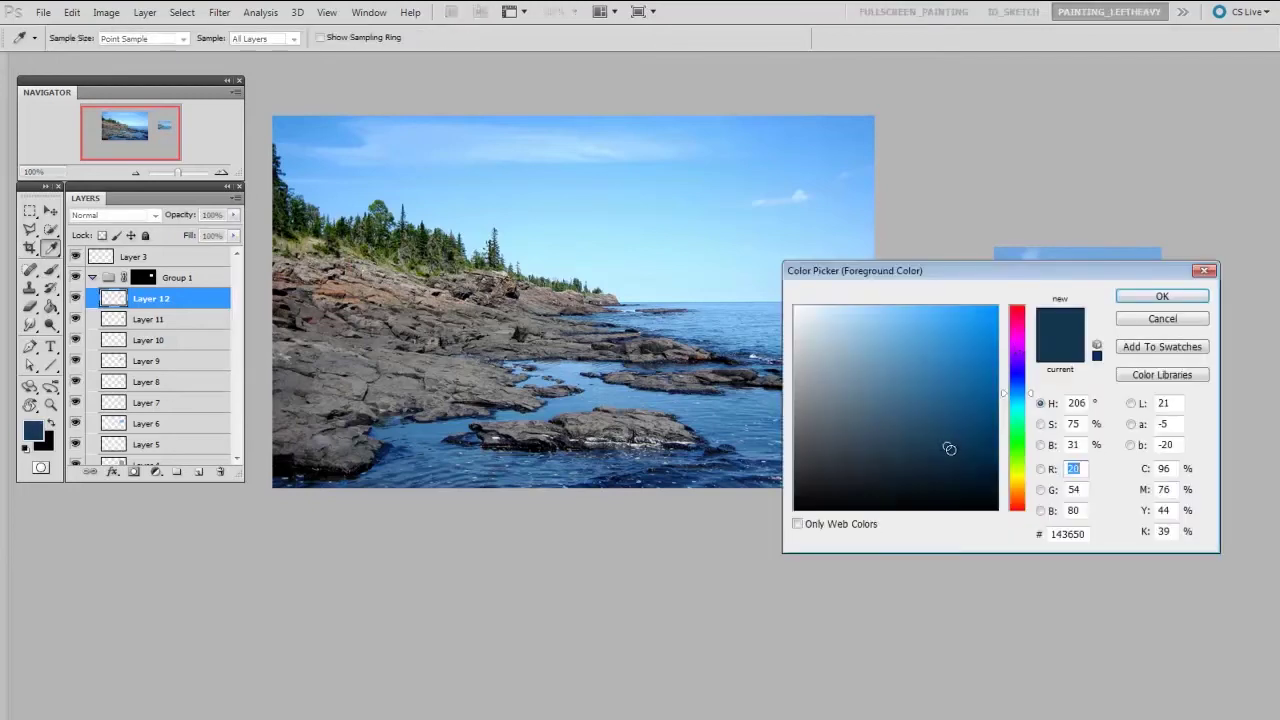
{"action": "left_click_drag", "start_coordinate": [951, 449], "coordinate": [973, 460]}
{"action": "left_click", "coordinate": [1155, 300]}
{"action": "left_click", "coordinate": [1159, 298]}
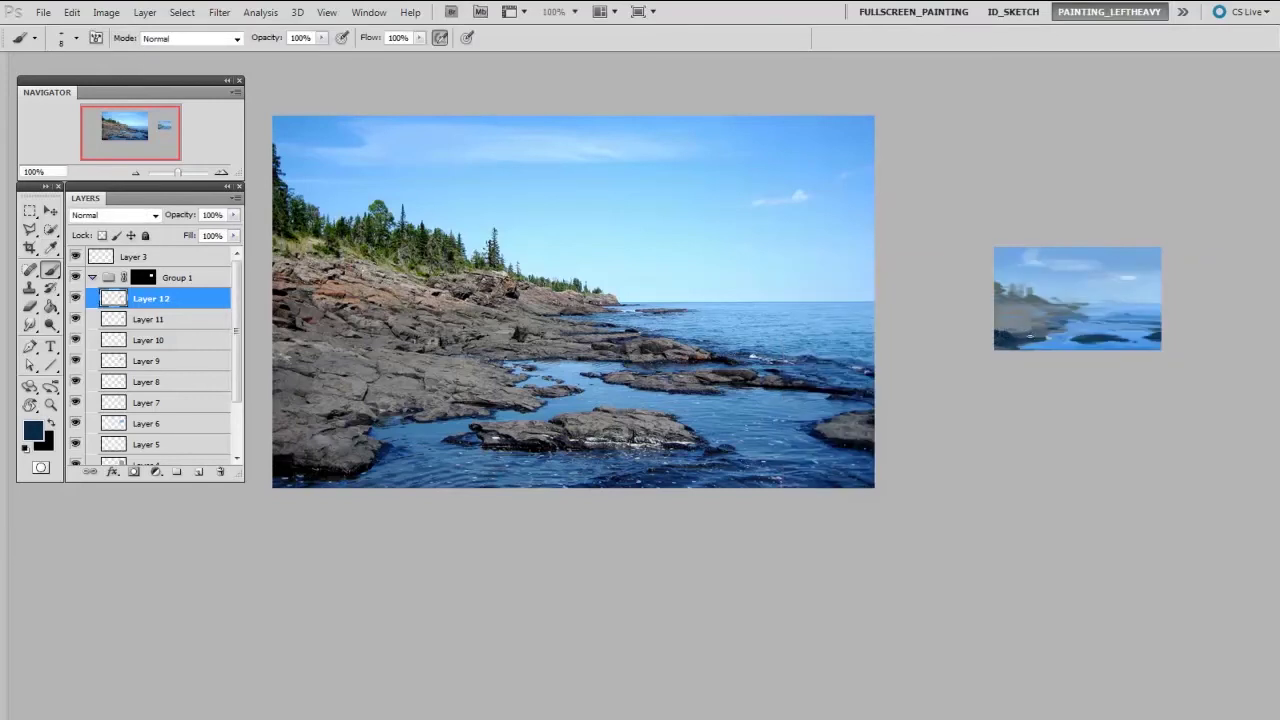
Mix warm tan #a28f6d from the sampled rock grey and brush it onto the upper rocks.
{"action": "left_click", "coordinate": [1012, 304], "text": "alt"}
{"action": "key", "text": "F12"}
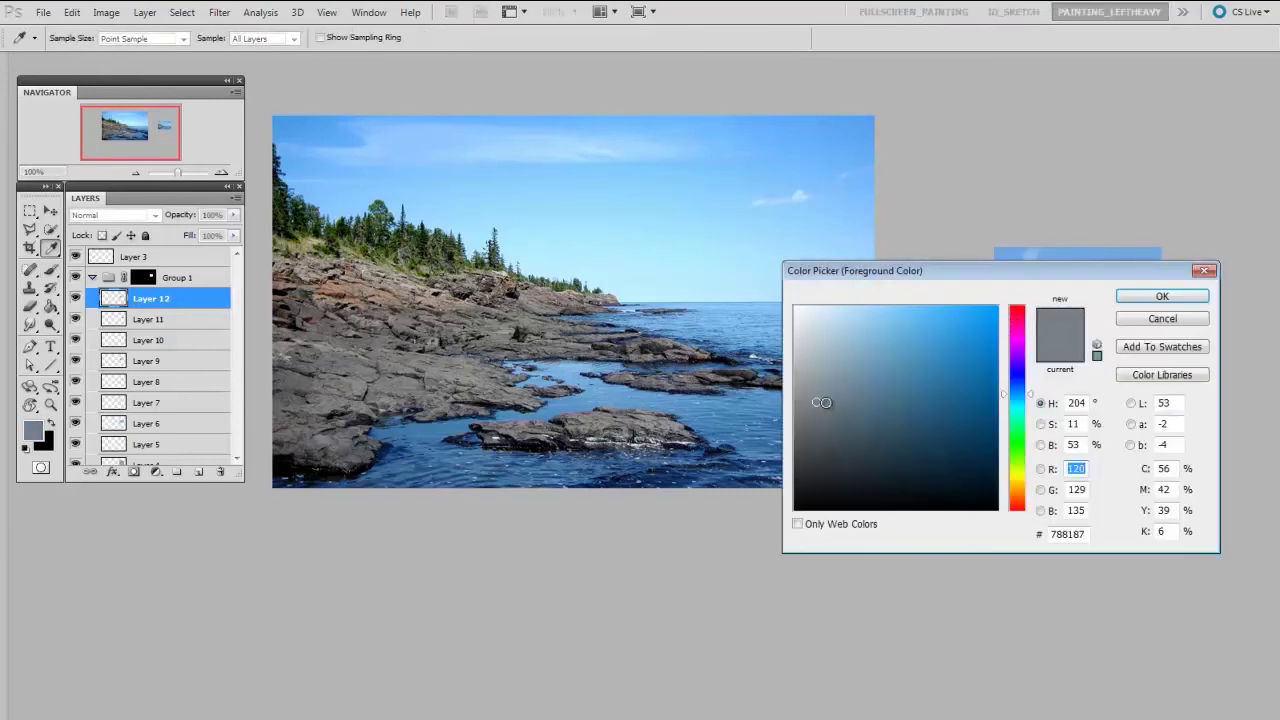
{"action": "left_click", "coordinate": [1024, 483]}
{"action": "left_click", "coordinate": [860, 380]}
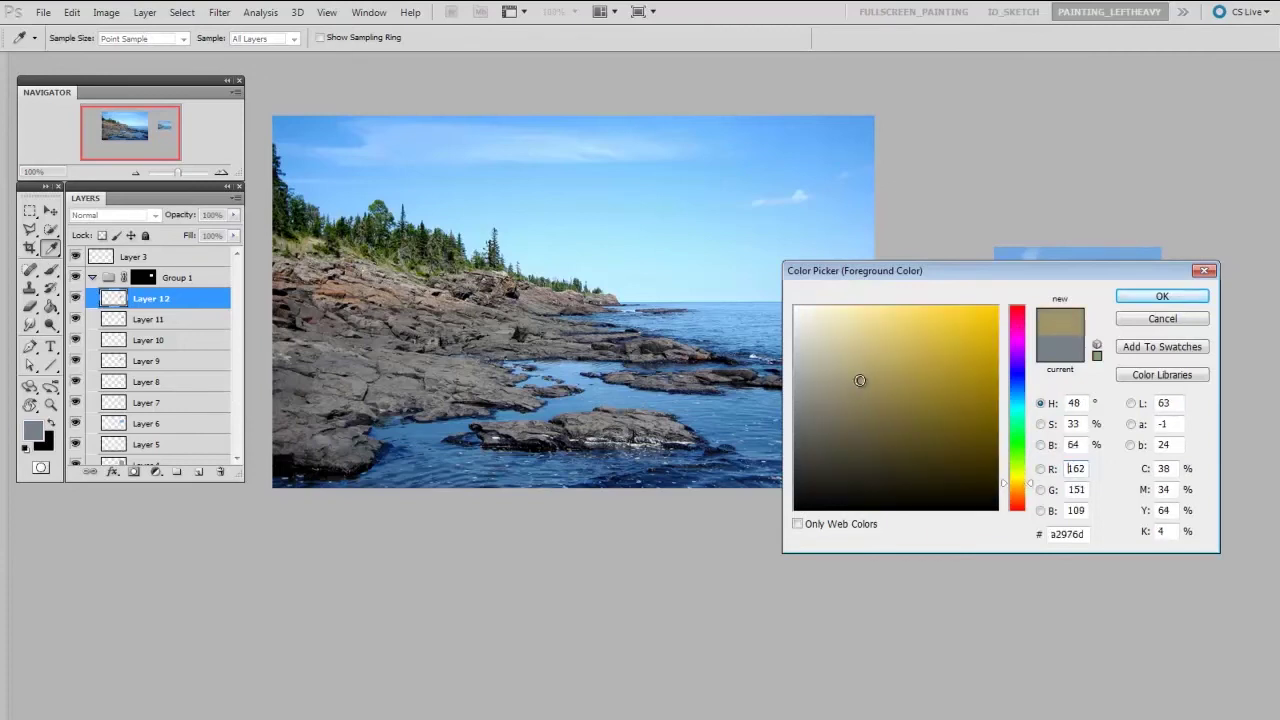
{"action": "left_click", "coordinate": [1031, 489]}
{"action": "left_click", "coordinate": [1134, 302]}
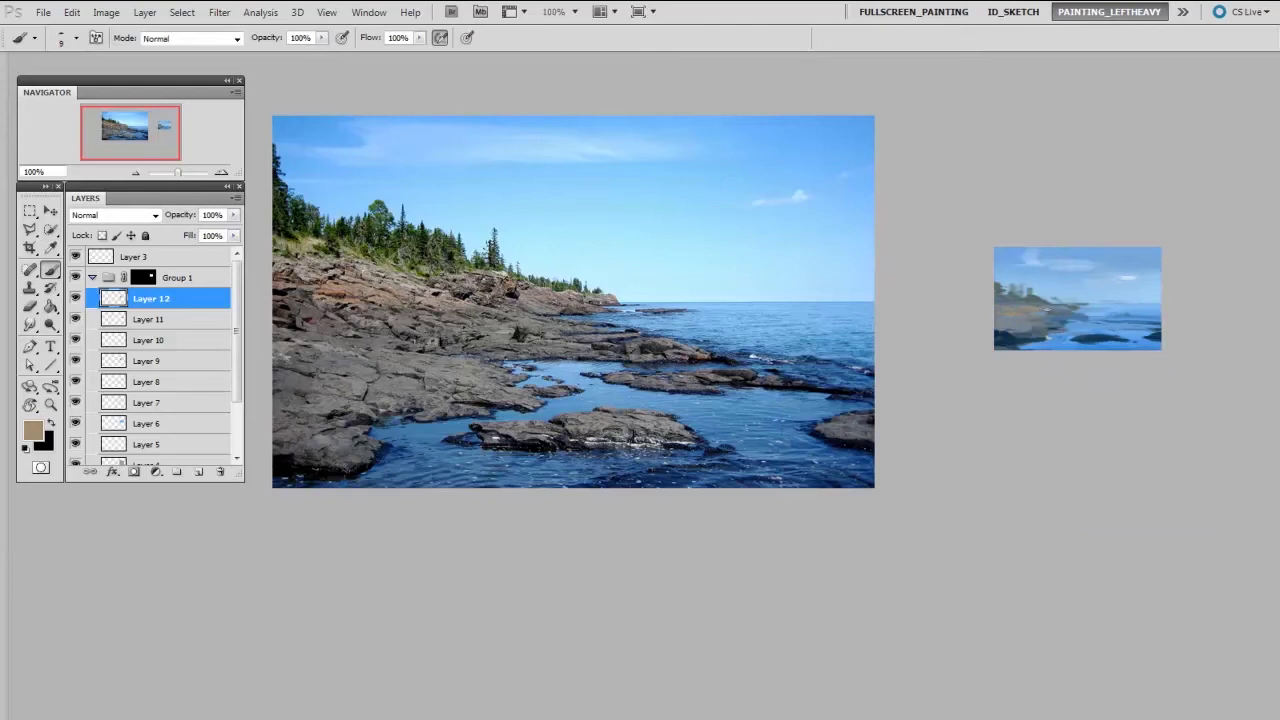
Lighten the tan and paint highlights along the rocky slope, enlarging the brush to size 40.
{"action": "key", "text": "n"}
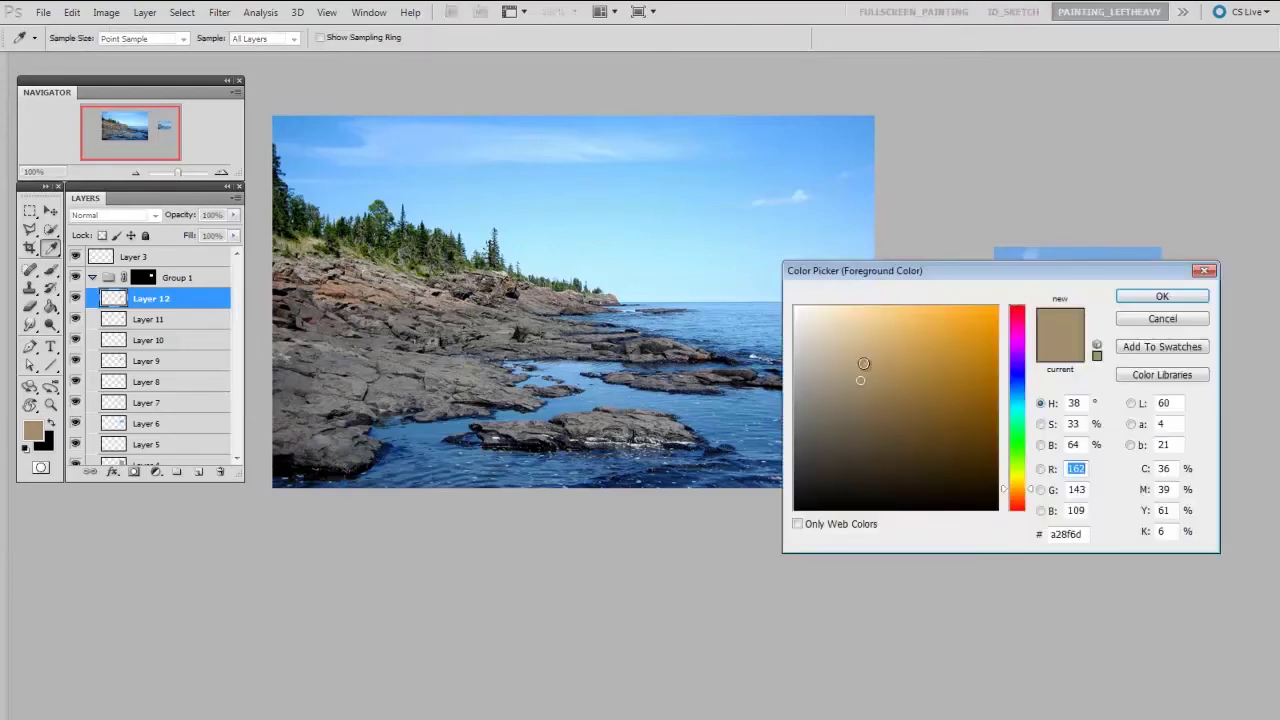
{"action": "left_click_drag", "start_coordinate": [858, 370], "coordinate": [841, 363]}
{"action": "left_click", "coordinate": [1162, 299]}
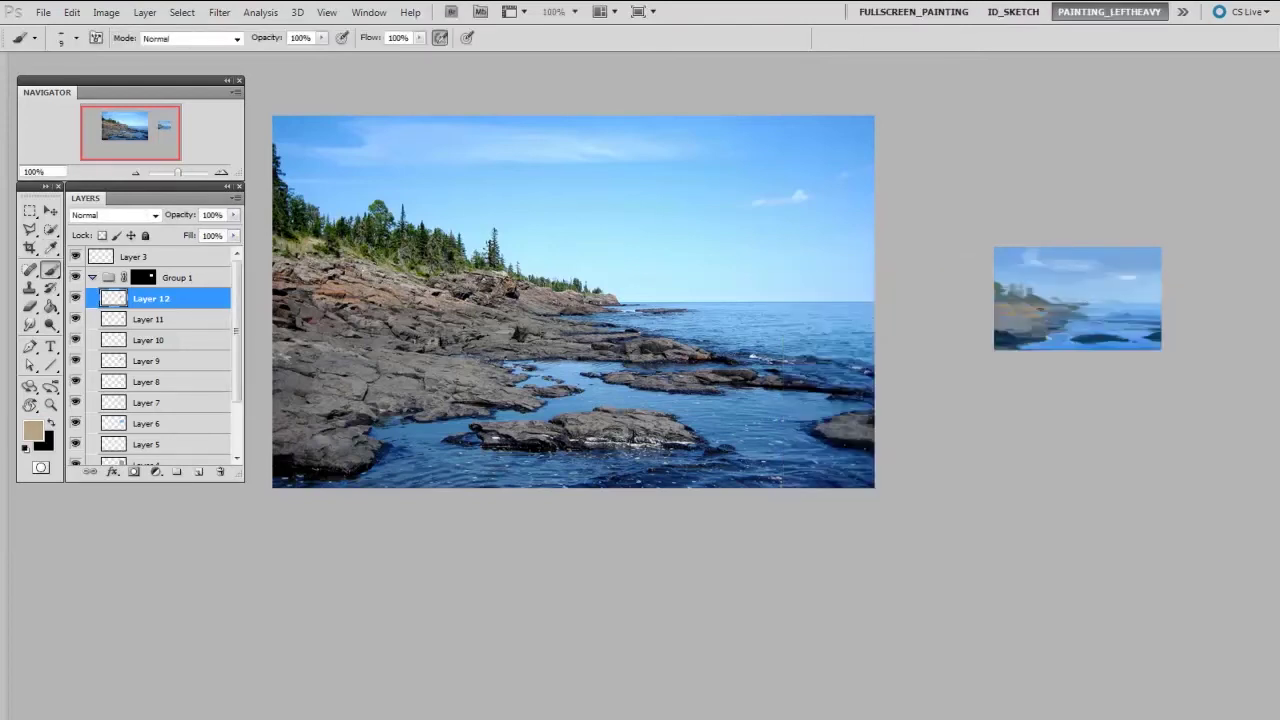
{"action": "left_click_drag", "start_coordinate": [1044, 308], "coordinate": [1014, 305]}
{"action": "key", "text": "bracketright"}
{"action": "key", "text": "bracketright"}
{"action": "key", "text": "bracketright"}
{"action": "key", "text": "bracketright"}
{"action": "key", "text": "bracketright"}
{"action": "key", "text": "bracketright"}
{"action": "key", "text": "bracketright"}
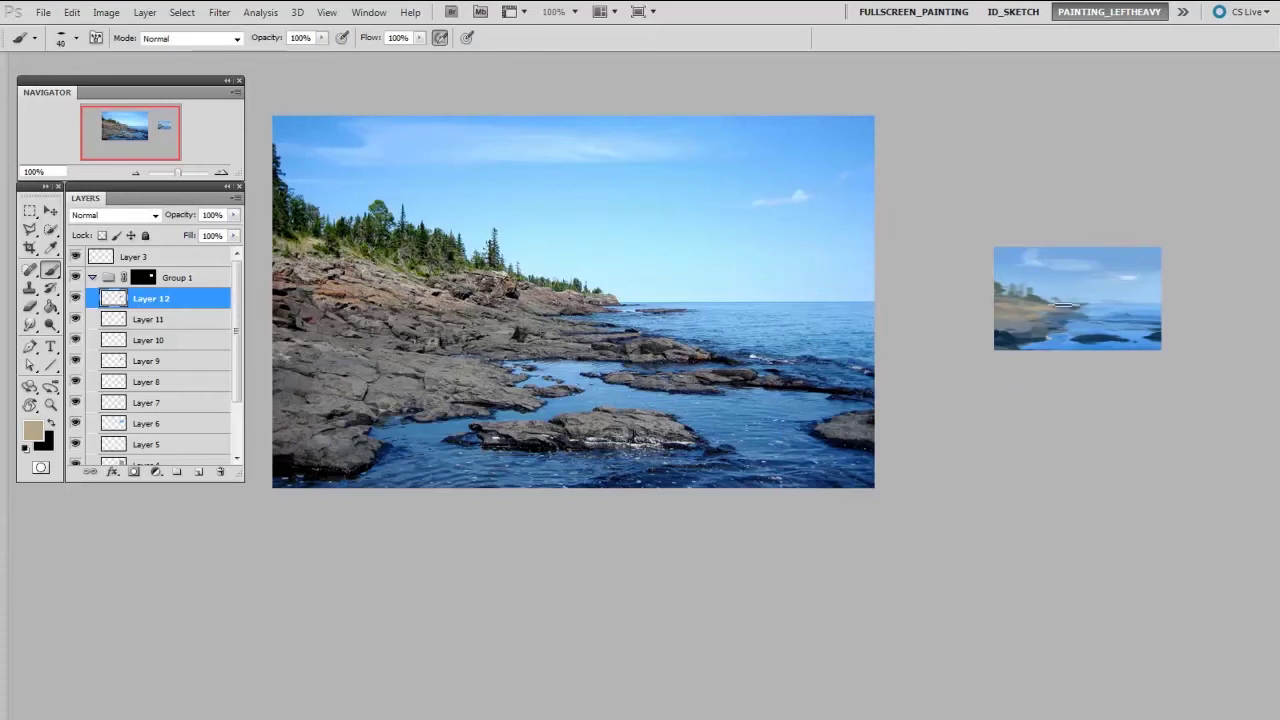
Sample the colour near the end of the treeline and touch up that area with a smaller brush.
{"action": "left_click", "coordinate": [1073, 303], "text": "alt"}
{"action": "key", "text": "bracketleft"}
{"action": "key", "text": "bracketleft"}
{"action": "key", "text": "bracketleft"}
{"action": "key", "text": "bracketleft"}
{"action": "key", "text": "bracketleft"}
Sample the thumbnail's water blue, lighten it to a pale blue, and touch up the water beside the rocky point.
{"action": "left_click", "coordinate": [1086, 320], "text": "alt"}
{"action": "key", "text": "n"}
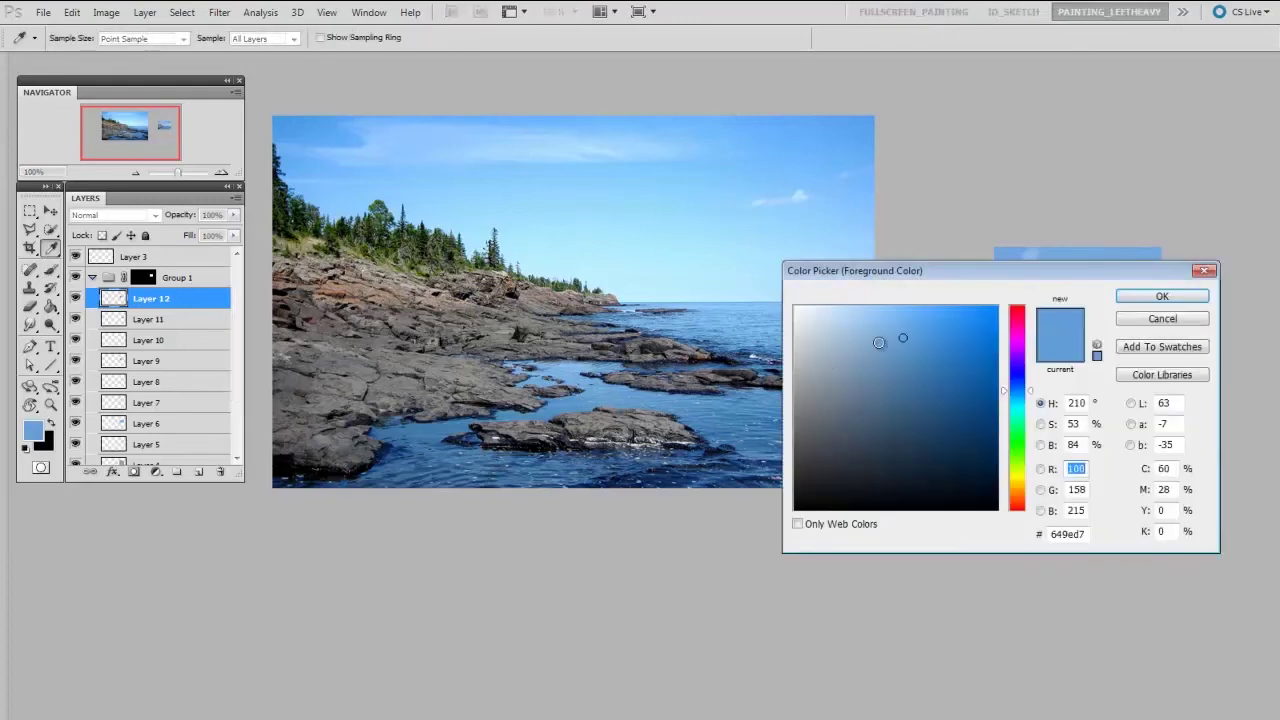
{"action": "left_click_drag", "start_coordinate": [880, 343], "coordinate": [850, 323]}
{"action": "left_click", "coordinate": [1158, 298]}
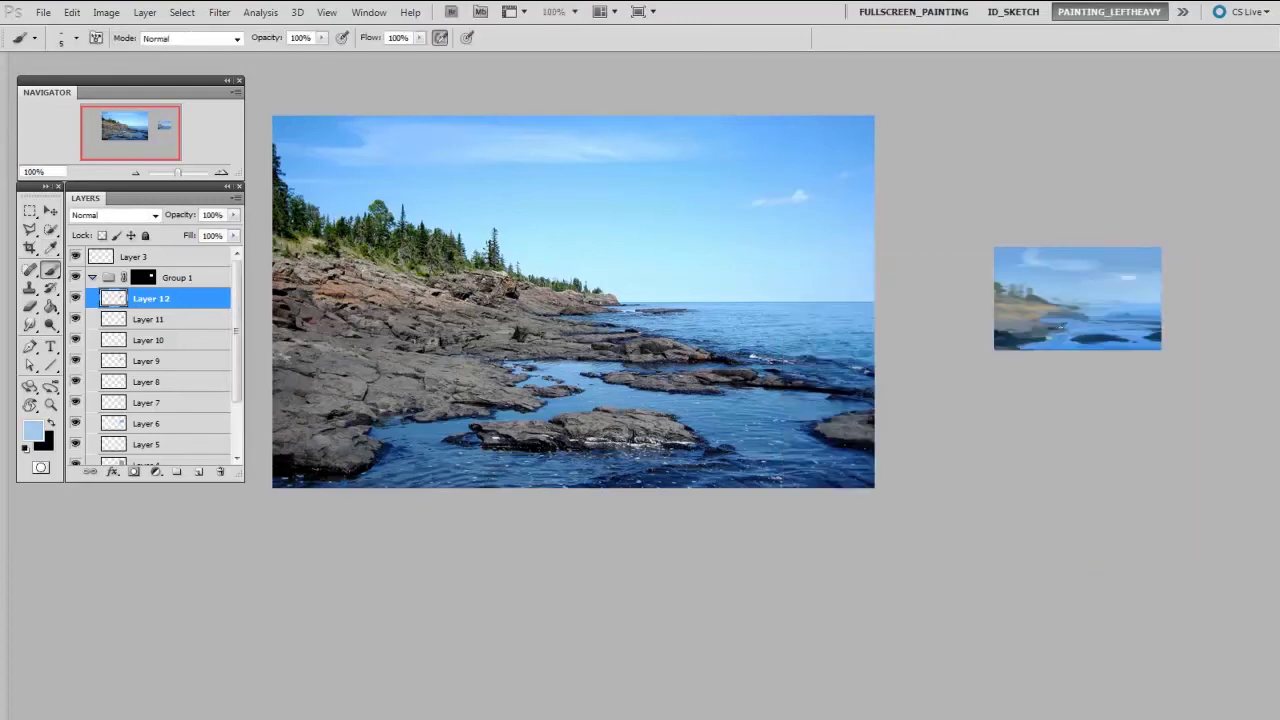
{"action": "key", "text": "bracketright"}
Sample nearby rock and water colours and refine the tip of the rocky point, enlarging the brush to size 10.
{"action": "left_click", "coordinate": [1075, 309], "text": "alt"}
{"action": "left_click", "coordinate": [1033, 311], "text": "alt"}
{"action": "left_click", "coordinate": [1079, 320], "text": "alt"}
{"action": "left_click", "coordinate": [1071, 314], "text": "alt"}
{"action": "key", "text": "bracketright"}
{"action": "key", "text": "bracketright"}
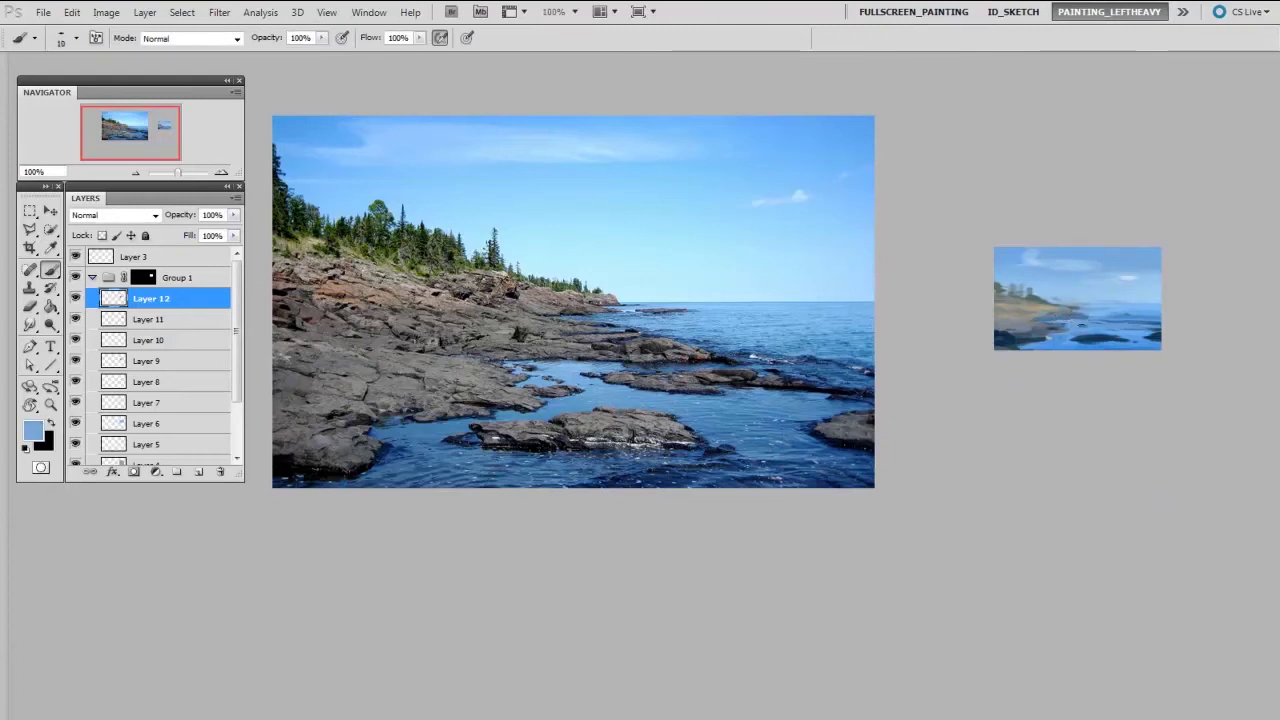
Sample the greys around the inlet, mix light blue #9dc3e2, and paint the inlet water with a size 25 brush.
{"action": "left_click", "coordinate": [1053, 334], "text": "alt"}
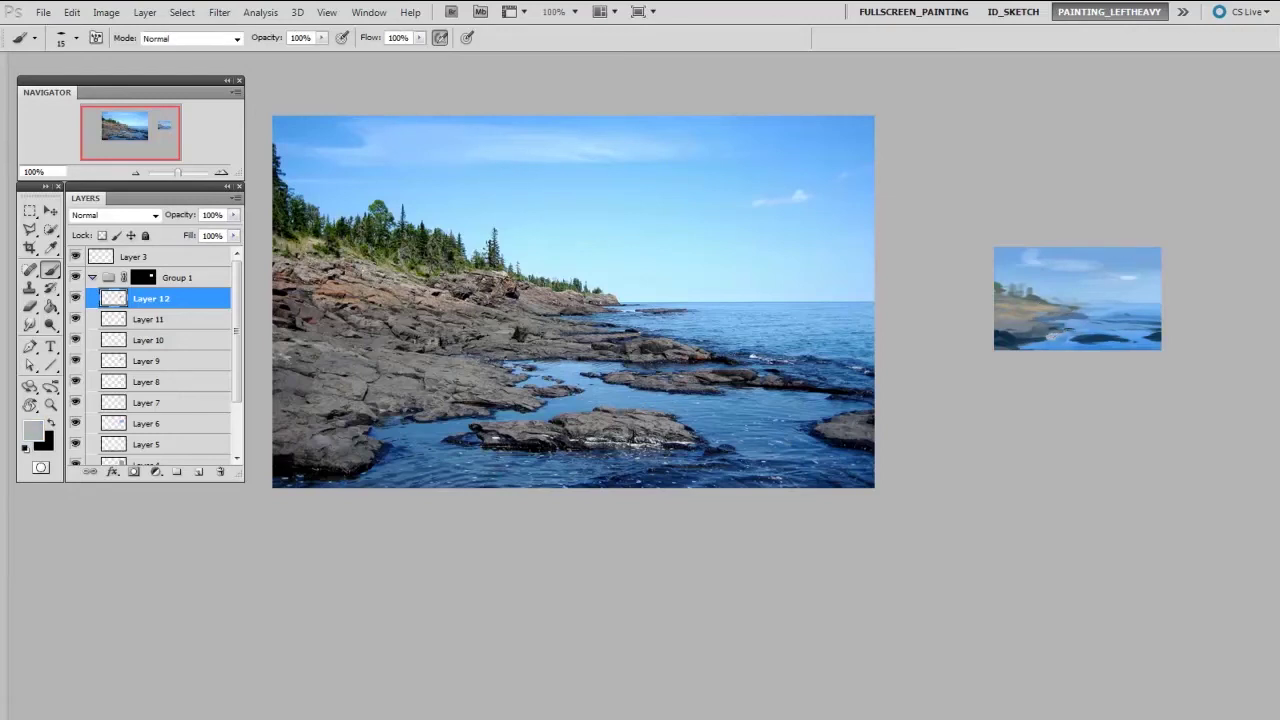
{"action": "key", "text": "bracketright"}
{"action": "key", "text": "bracketright"}
{"action": "left_click", "coordinate": [1060, 338], "text": "alt"}
{"action": "left_click", "coordinate": [1056, 333], "text": "alt"}
{"action": "key", "text": "n"}
{"action": "left_click_drag", "start_coordinate": [822, 348], "coordinate": [857, 328]}
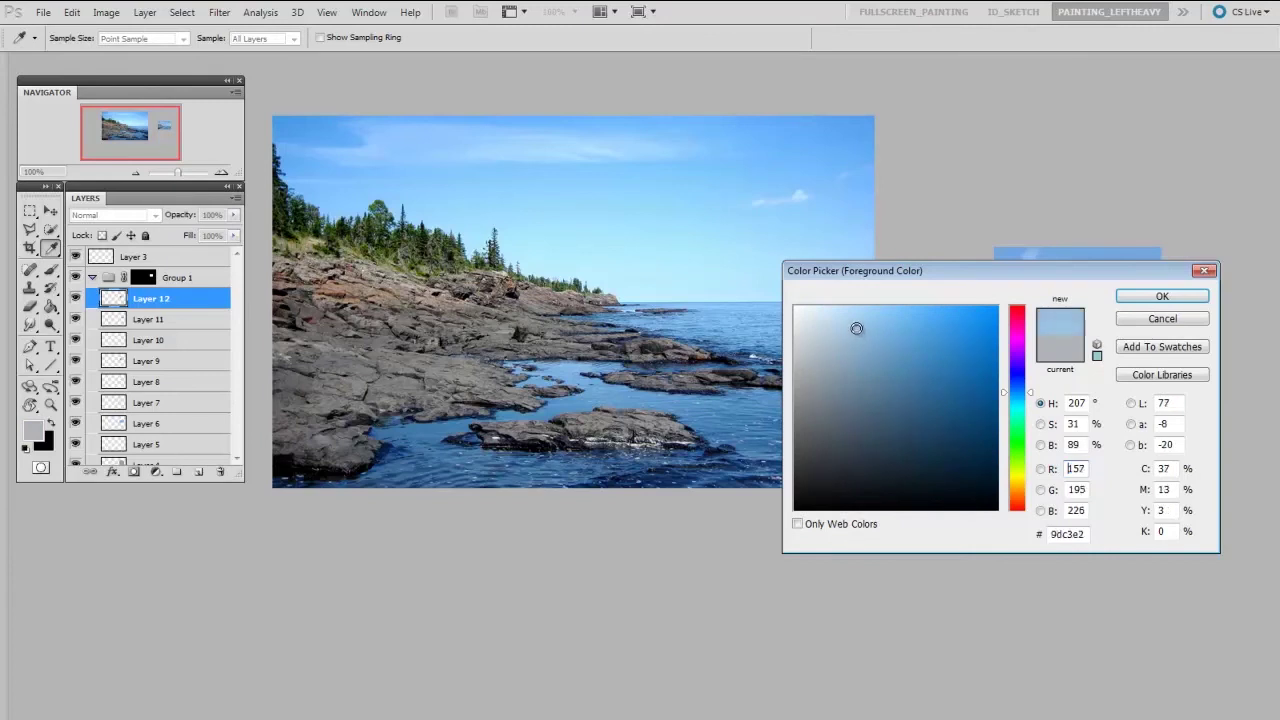
{"action": "left_click", "coordinate": [1155, 297]}
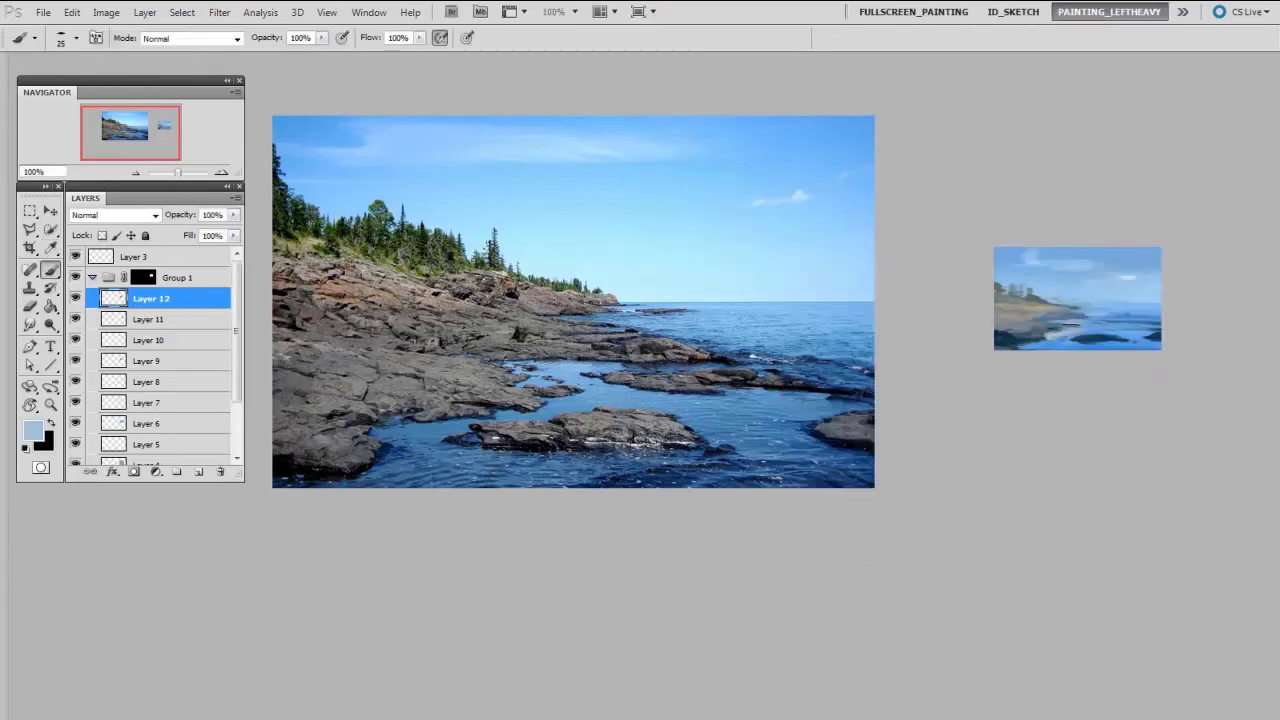
Blend the inlet's shoreline with sampled rock and water colours, using progressively smaller brushes.
{"action": "left_click", "coordinate": [1044, 334], "text": "alt"}
{"action": "key", "text": "bracketleft"}
{"action": "left_click", "coordinate": [1077, 316], "text": "alt"}
{"action": "left_click", "coordinate": [1089, 317], "text": "alt"}
{"action": "left_click", "coordinate": [1051, 327], "text": "alt"}
{"action": "mouse_move", "coordinate": [1064, 320]}
{"action": "left_mouse_down"}
{"action": "mouse_move", "coordinate": [1080, 319]}
{"action": "mouse_move", "coordinate": [1066, 320]}
{"action": "left_mouse_up"}
{"action": "key", "text": "bracketleft"}
{"action": "left_click", "coordinate": [1076, 307], "text": "alt"}
{"action": "left_click", "coordinate": [1067, 316], "text": "alt"}
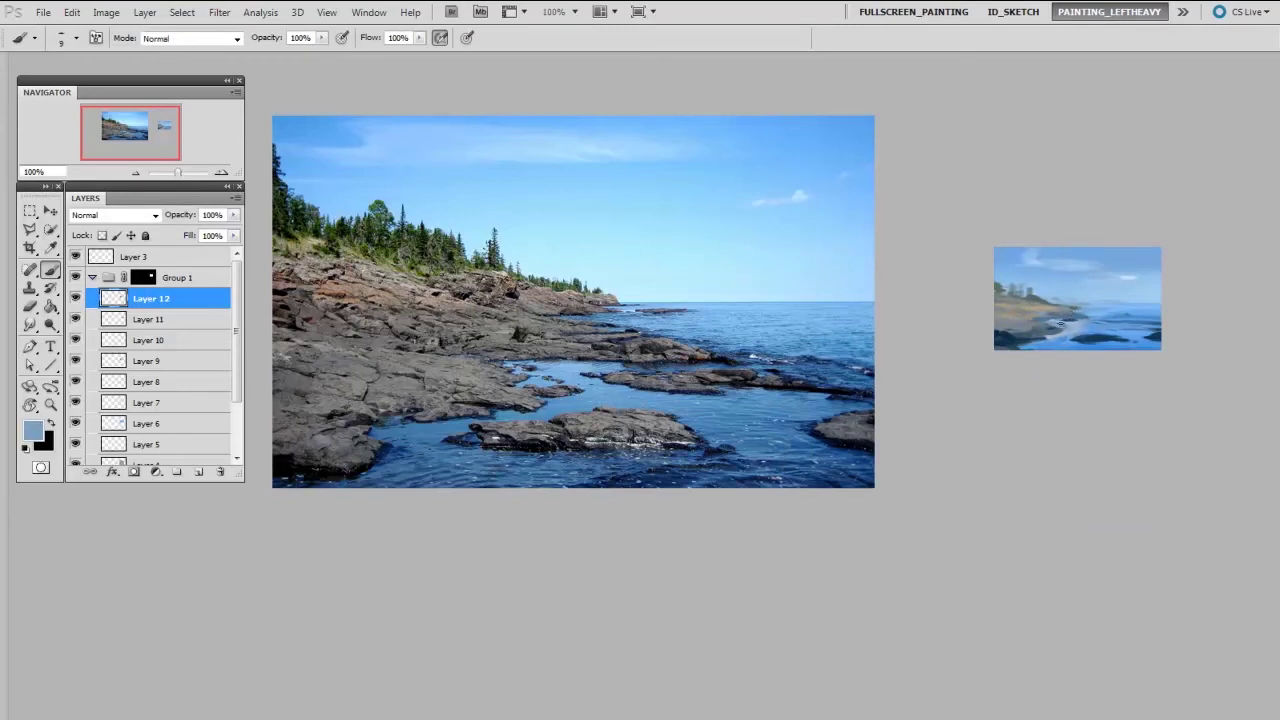
Mix bright blue #75b7f3 from the sampled water, paint it over the inlet on a new layer, and erase the excess.
{"action": "left_click", "coordinate": [1067, 324], "text": "alt"}
{"action": "left_click", "coordinate": [1052, 334], "text": "alt"}
{"action": "left_click", "coordinate": [1082, 323], "text": "alt"}
{"action": "key", "text": "n"}
{"action": "left_click_drag", "start_coordinate": [875, 327], "coordinate": [901, 316]}
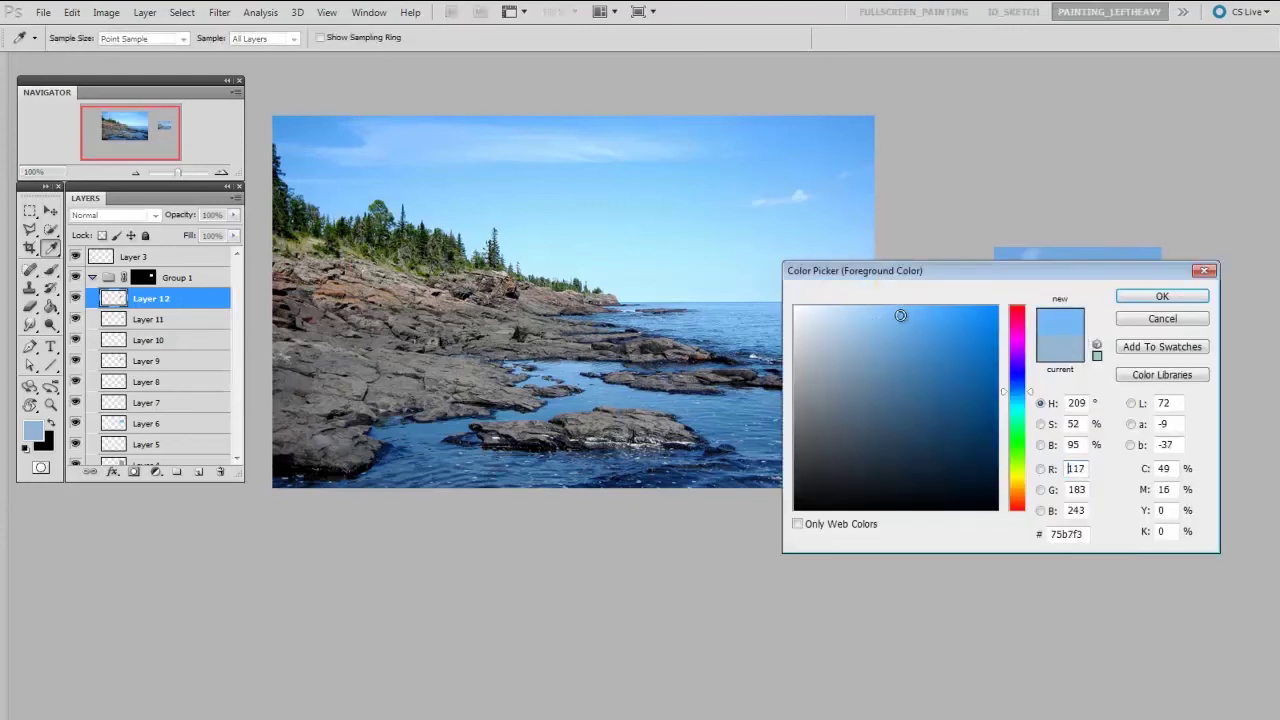
{"action": "left_click", "coordinate": [1156, 298]}
{"action": "key", "text": "ctrl+shift+alt+n"}
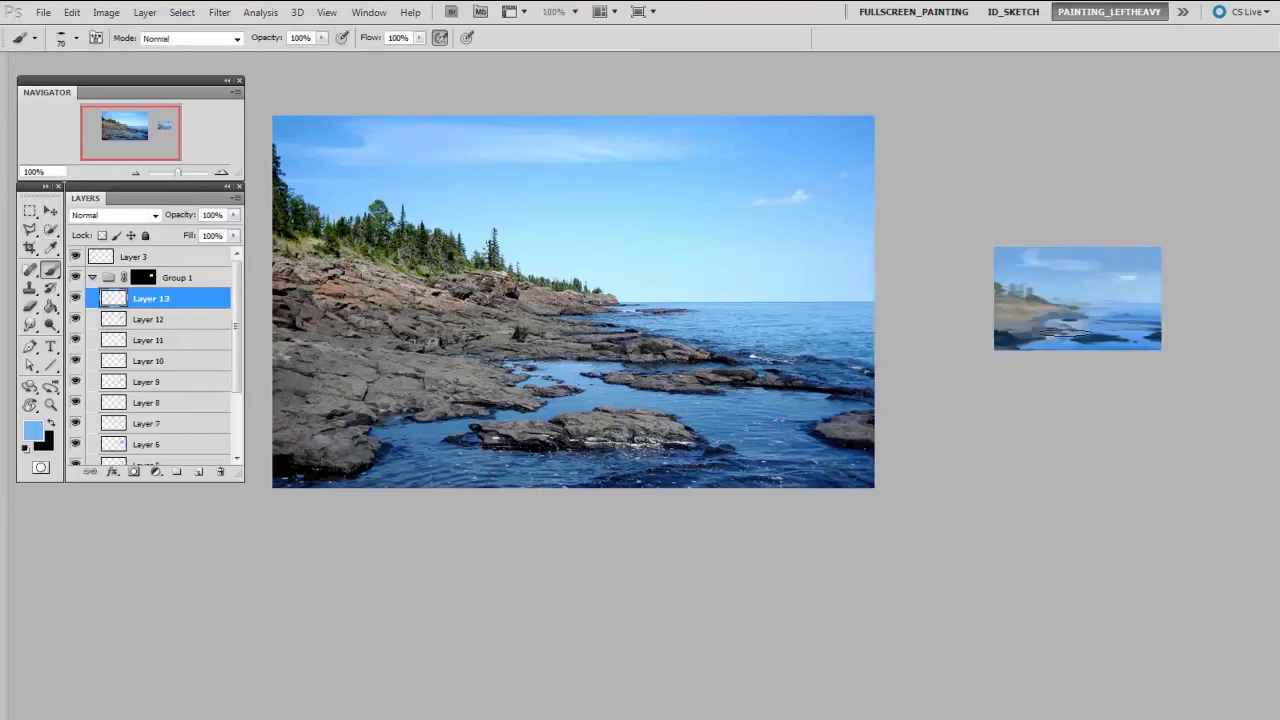
{"action": "key", "text": "e"}
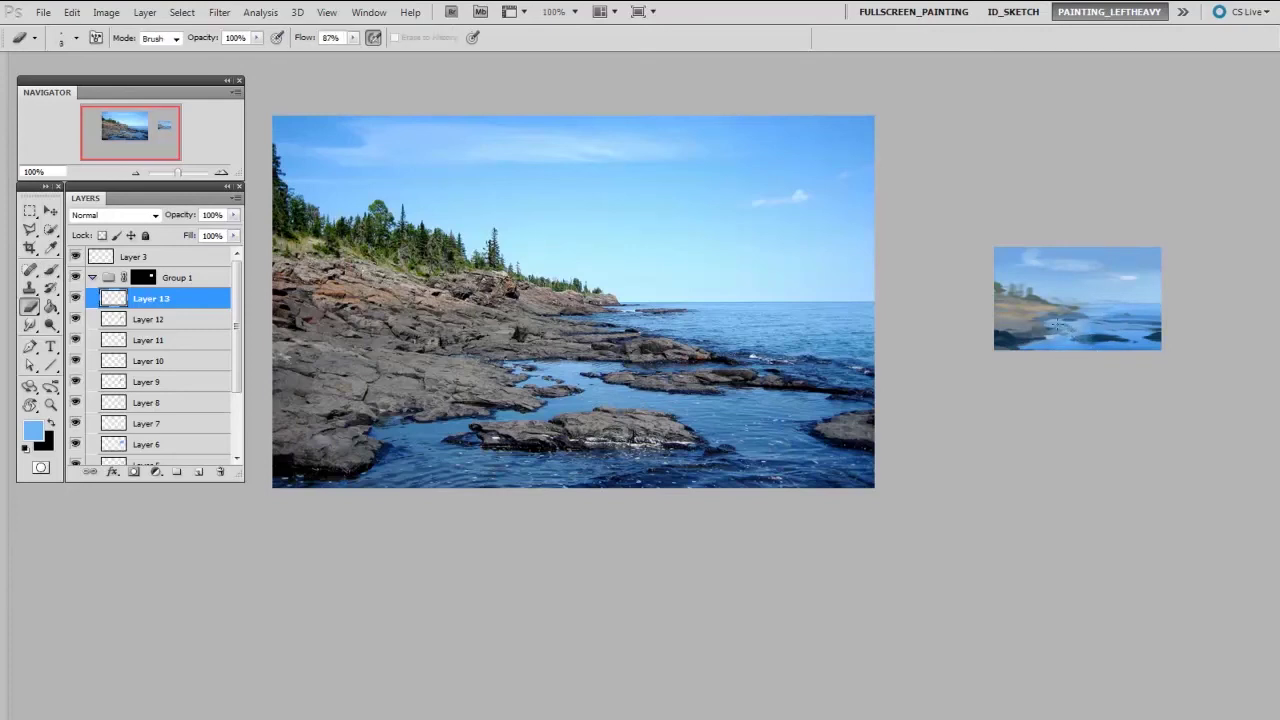
Add another layer, mix a muted grey from the sampled shoreline colour, and paint small rock details along the inlet.
{"action": "key", "text": "b"}
{"action": "left_click", "coordinate": [1040, 330], "text": "alt"}
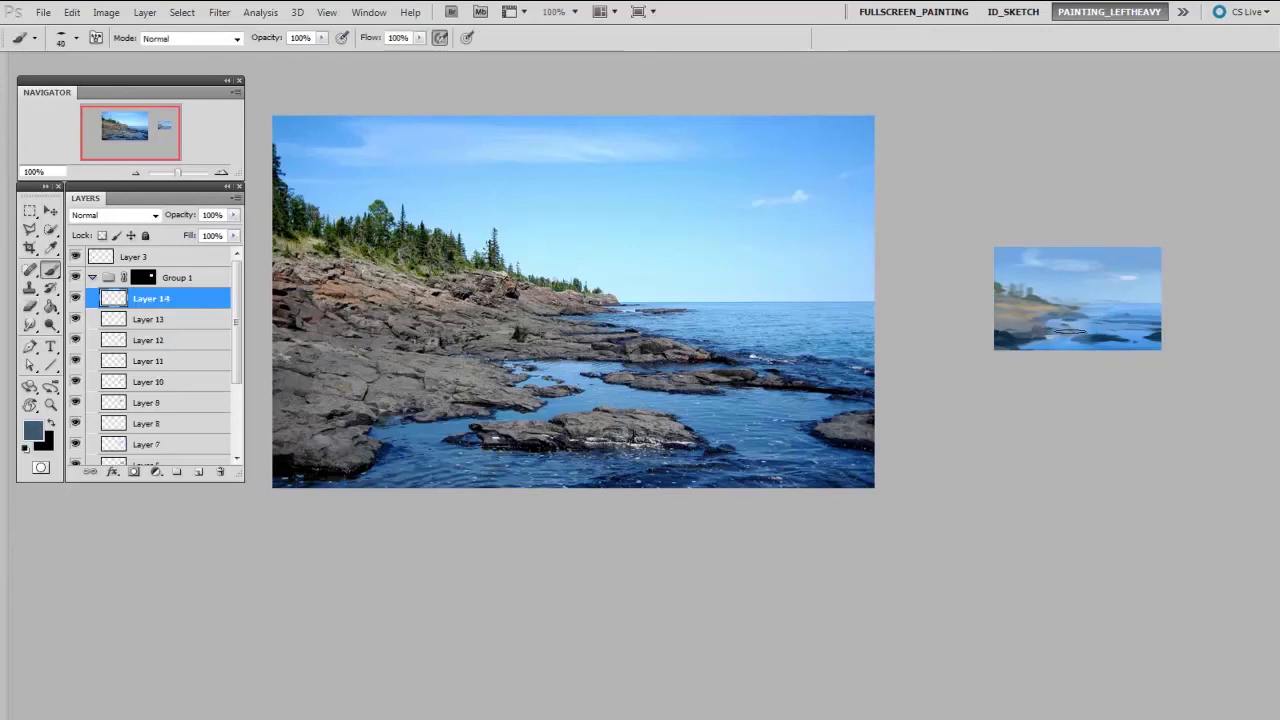
{"action": "key", "text": "ctrl+shift+alt+n"}
{"action": "key", "text": "n"}
{"action": "left_click", "coordinate": [806, 378]}
{"action": "left_click", "coordinate": [1163, 297]}
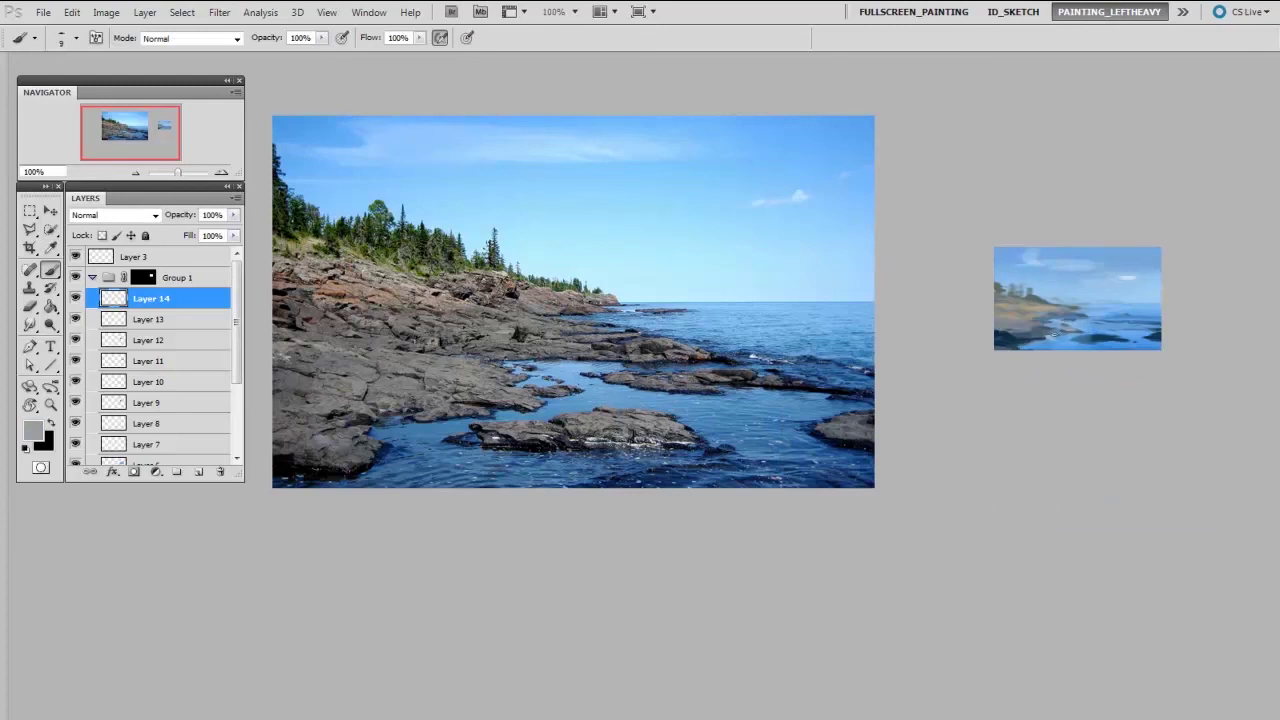
Mix deep blue #1660ac from the sampled water and brush it across the foreground water on a new layer.
{"action": "key", "text": "bracketright"}
{"action": "key", "text": "bracketright"}
{"action": "left_click", "coordinate": [1037, 343], "text": "alt"}
{"action": "key", "text": "n"}
{"action": "left_click", "coordinate": [972, 371]}
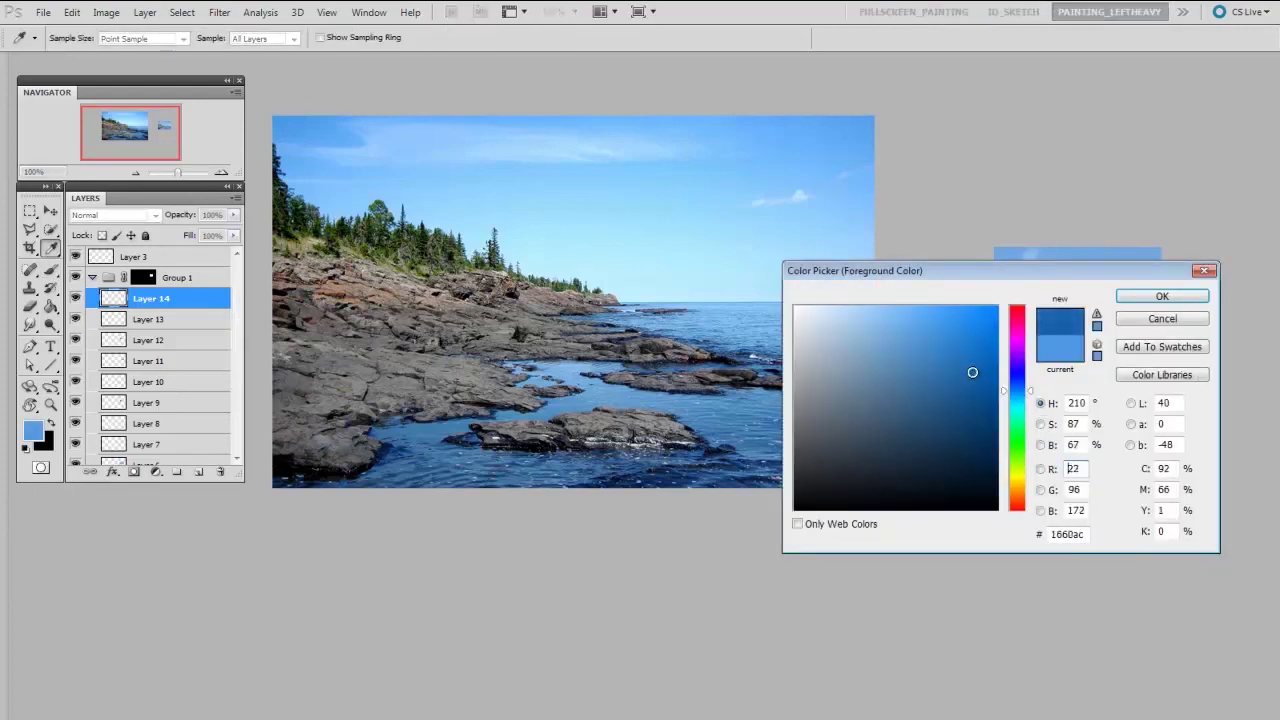
{"action": "left_click", "coordinate": [1153, 305]}
{"action": "key", "text": "ctrl+alt+shift+n"}
{"action": "key", "text": "bracketright"}
{"action": "key", "text": "bracketright"}
{"action": "mouse_move", "coordinate": [1042, 353]}
{"action": "left_mouse_down"}
{"action": "mouse_move", "coordinate": [1004, 334]}
{"action": "mouse_move", "coordinate": [1084, 342]}
{"action": "left_mouse_up"}
Erase the deep blue overlapping the foreground rocks, enlarging the eraser as needed.
{"action": "key", "text": "e"}
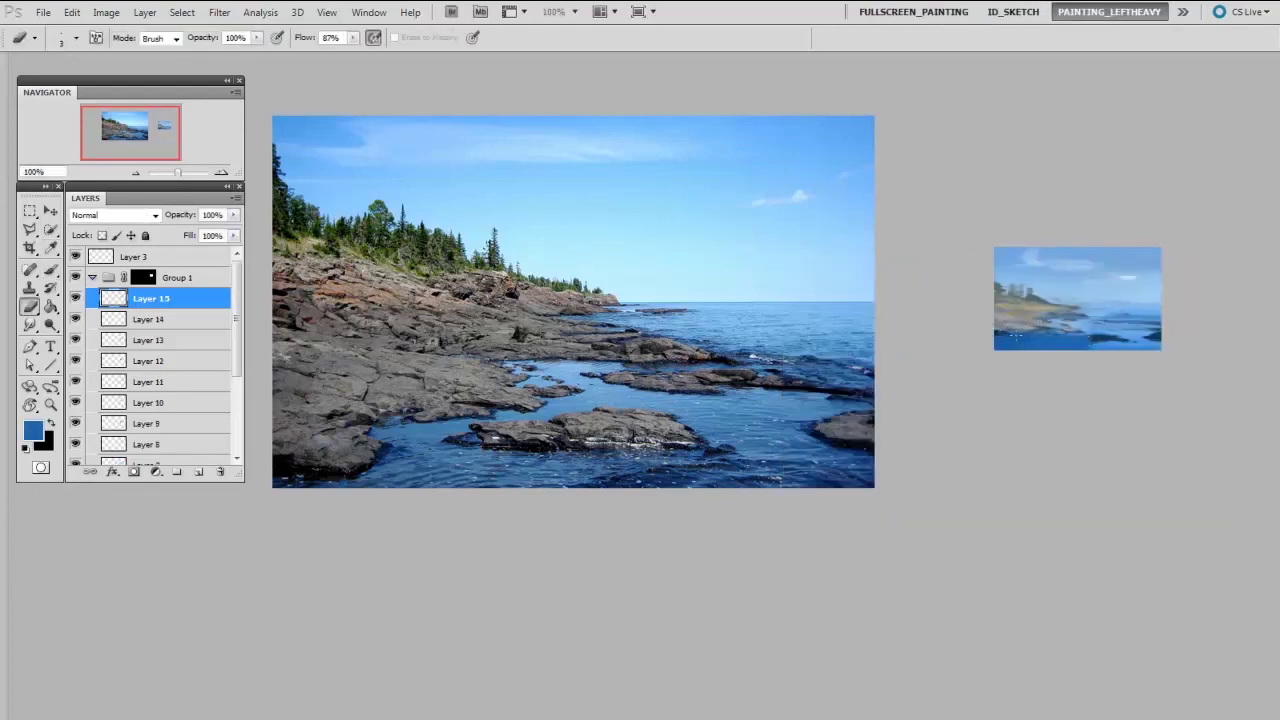
{"action": "key", "text": "bracketright"}
{"action": "key", "text": "bracketright"}
{"action": "key", "text": "bracketright"}
{"action": "key", "text": "bracketright"}
{"action": "key", "text": "bracketright"}
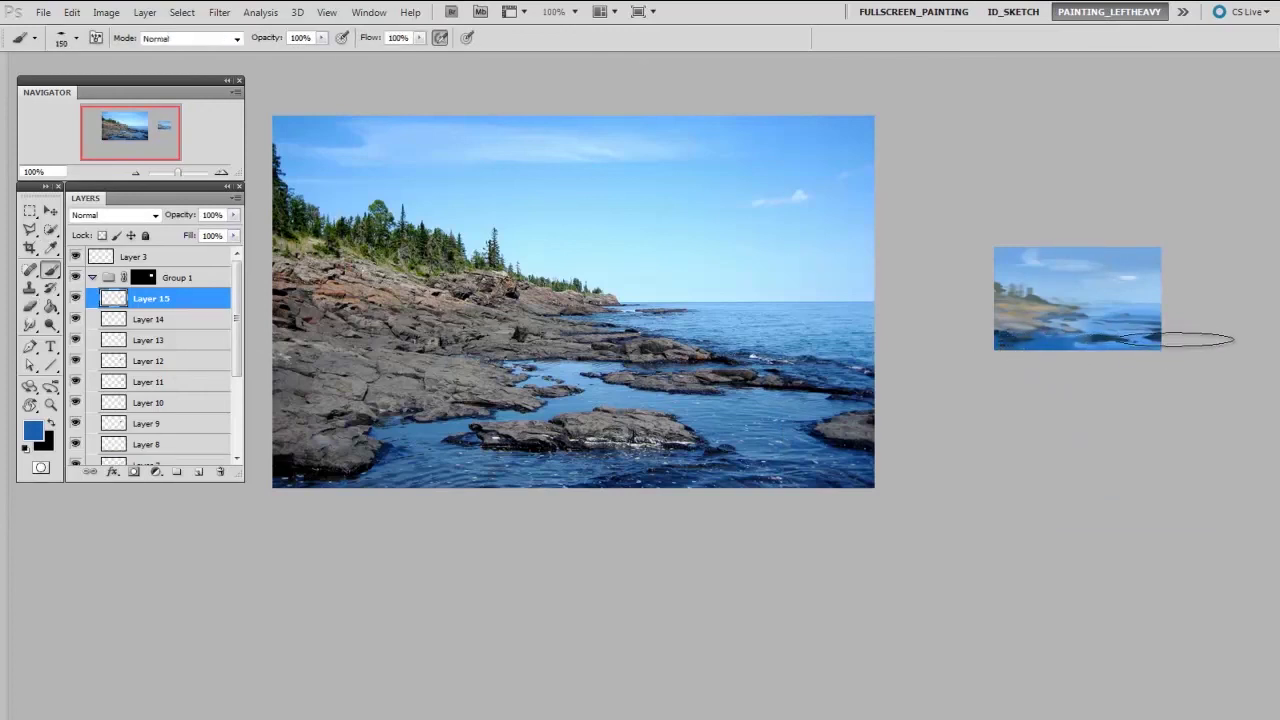
Reduce the brush to size 20, paint deep blue across the distant water below the horizon, and clean up with the eraser.
{"action": "key", "text": "b"}
{"action": "key", "text": "bracketleft"}
{"action": "key", "text": "bracketleft"}
{"action": "key", "text": "bracketleft"}
{"action": "key", "text": "bracketleft"}
{"action": "key", "text": "bracketleft"}
{"action": "key", "text": "bracketleft"}
{"action": "key", "text": "bracketleft"}
{"action": "key", "text": "bracketleft"}
{"action": "mouse_move", "coordinate": [1118, 320]}
{"action": "left_mouse_down"}
{"action": "mouse_move", "coordinate": [1075, 314]}
{"action": "mouse_move", "coordinate": [1160, 318]}
{"action": "left_mouse_up"}
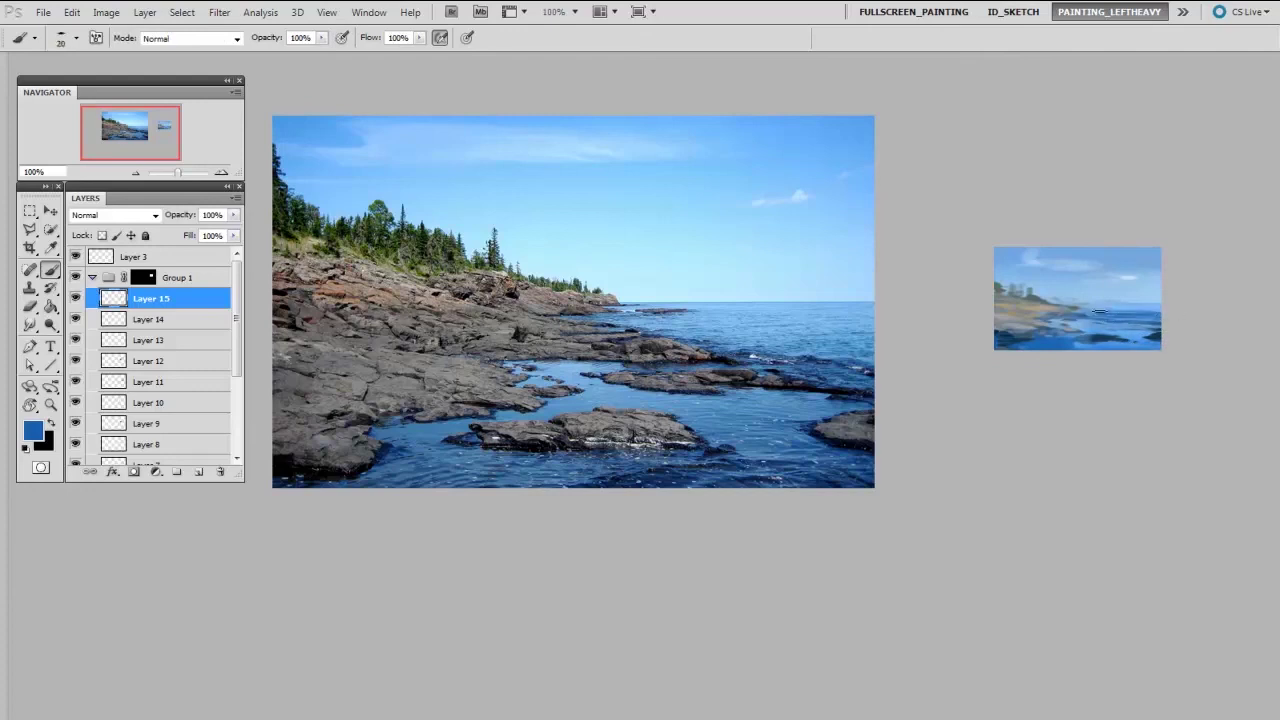
{"action": "key", "text": "e"}
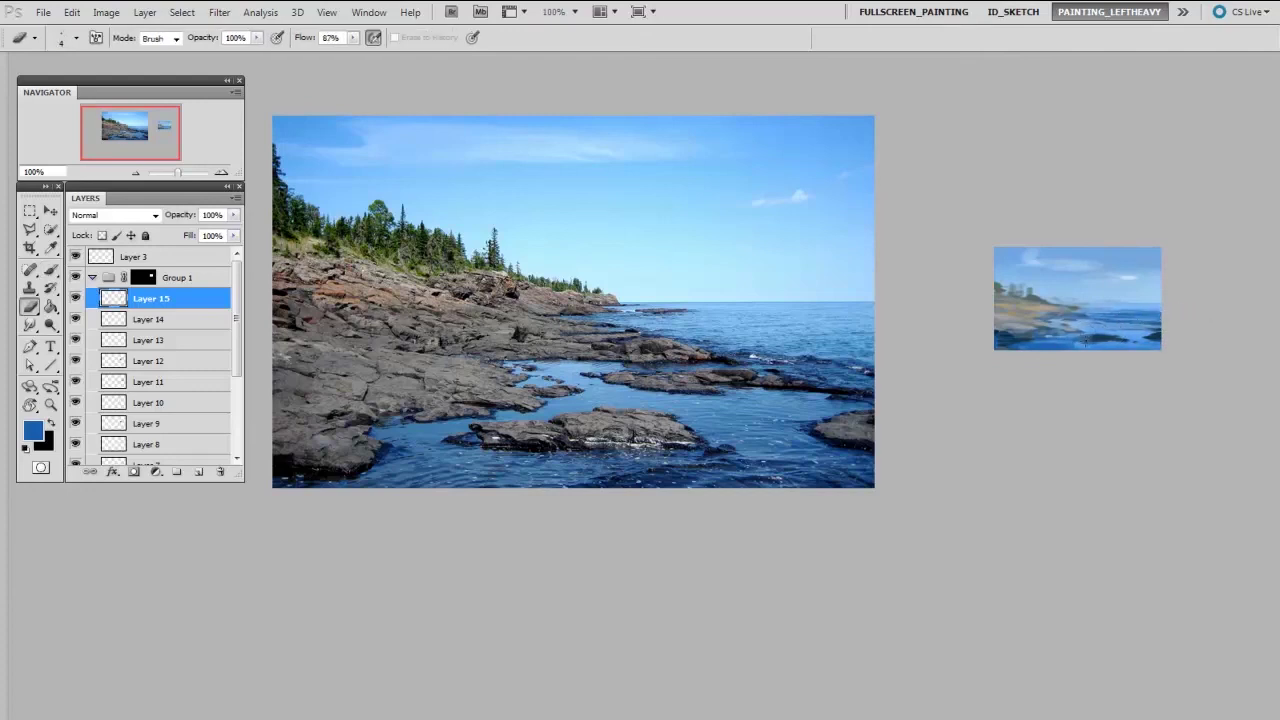